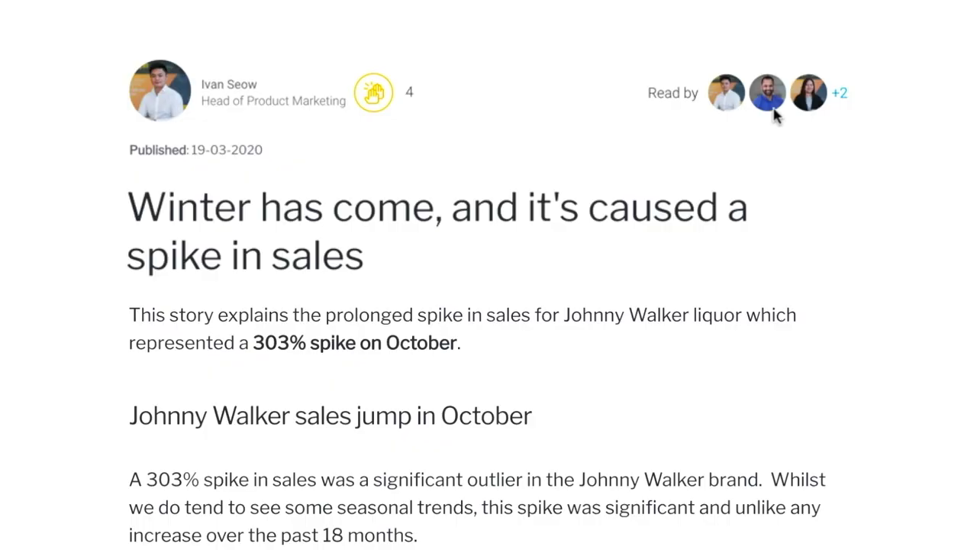
Show who has read the October 303% sales spike story via the '+2' readers link
left_click(839, 94)
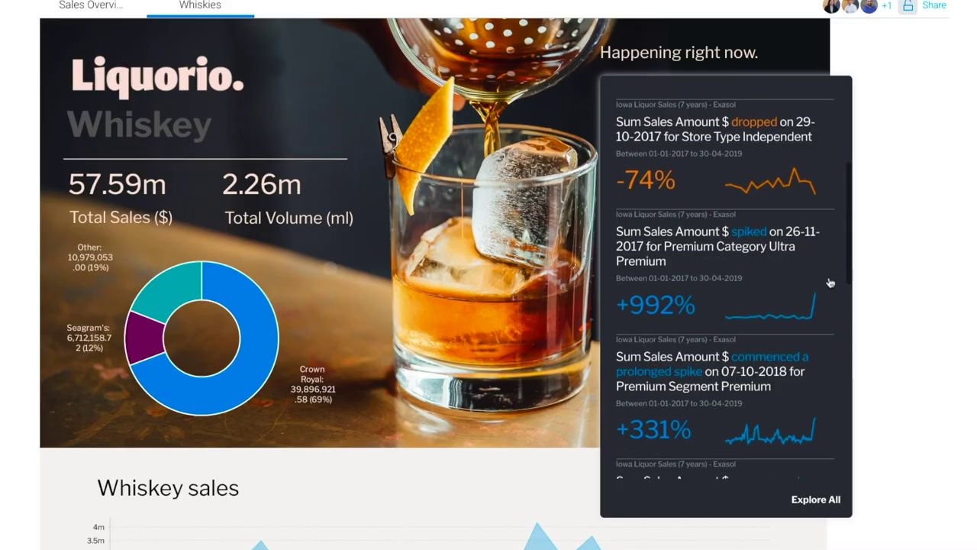
Scroll down the 'Happening right now' feed on the Liquorio Whiskey dashboard
scroll(830, 282, "down", 3)
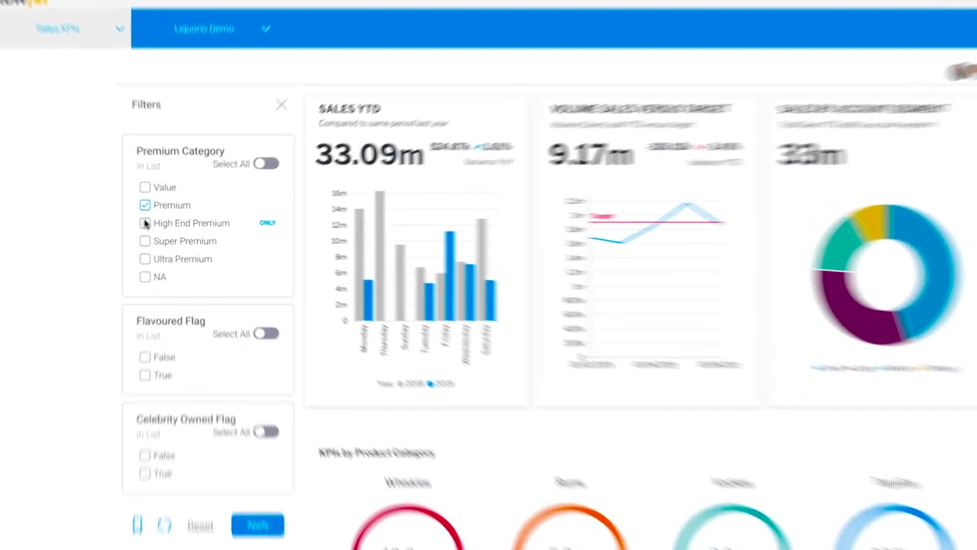
Filter the charts to High End, Super and Ultra Premium categories
left_click(145, 223)
left_click(145, 240)
left_click(145, 259)
left_click(312, 481)
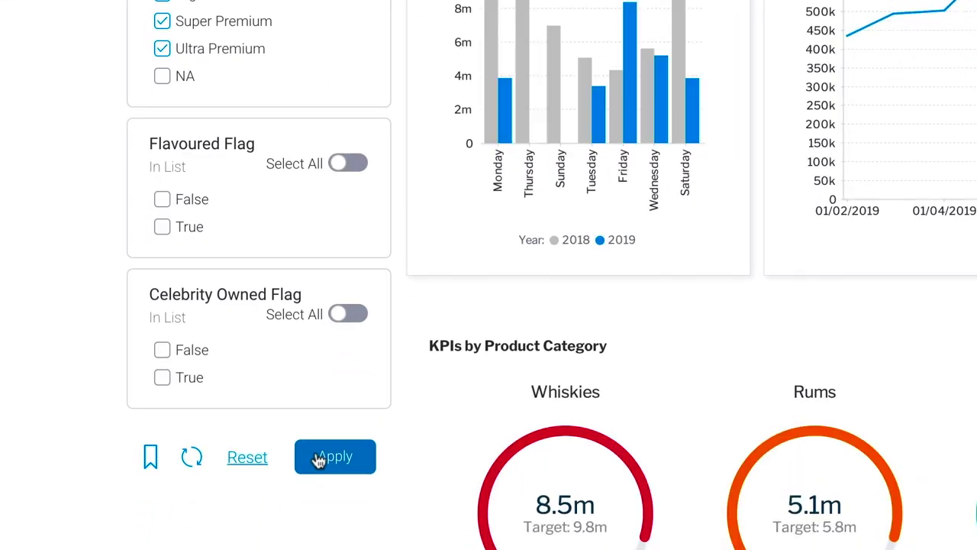
Save the filters as a shared bookmark named 'All Premium Products'
left_click(150, 455)
left_click(194, 386)
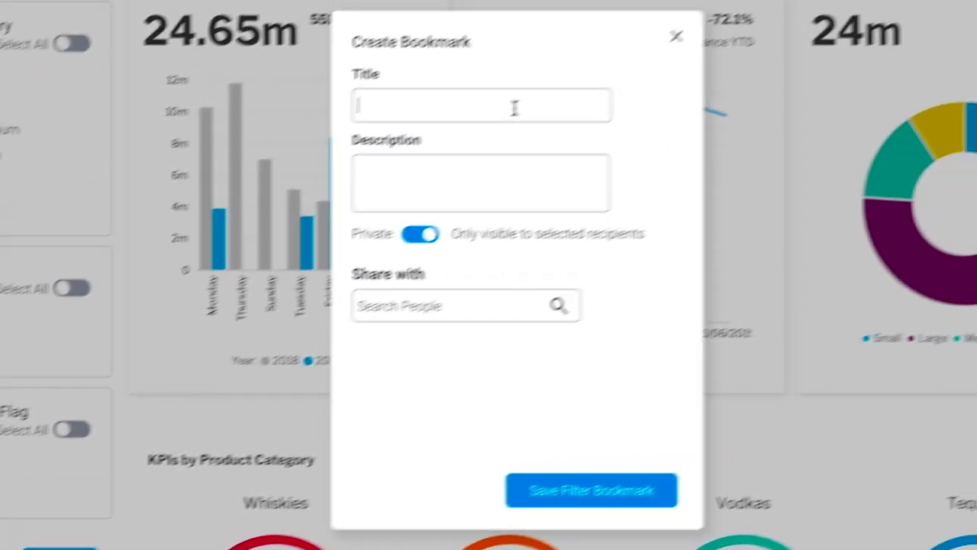
type("All Premium Products")
left_click(414, 236)
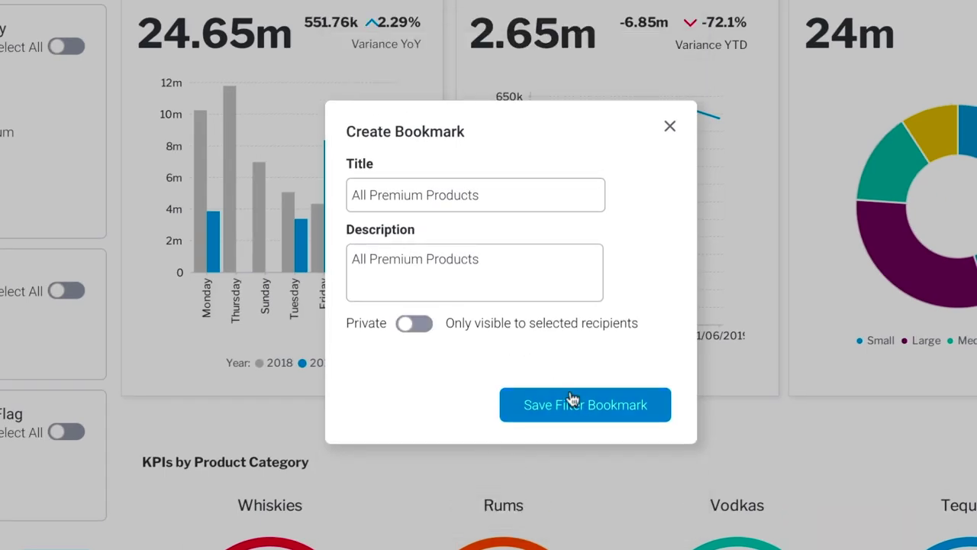
left_click(593, 411)
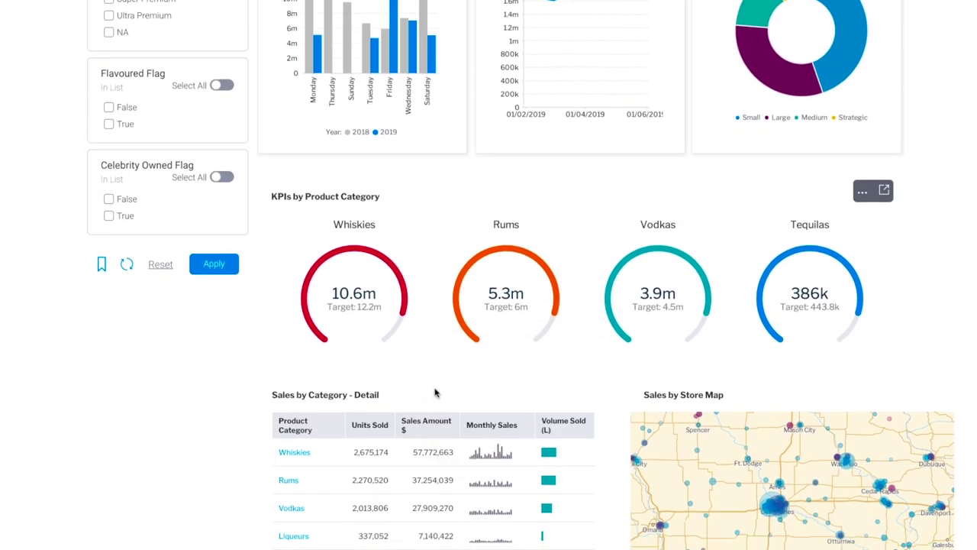
Drill the category table into the Whiskies sub-categories
scroll(249, 482, "down", 3)
scroll(251, 484, "down", 2)
scroll(251, 484, "down", 1)
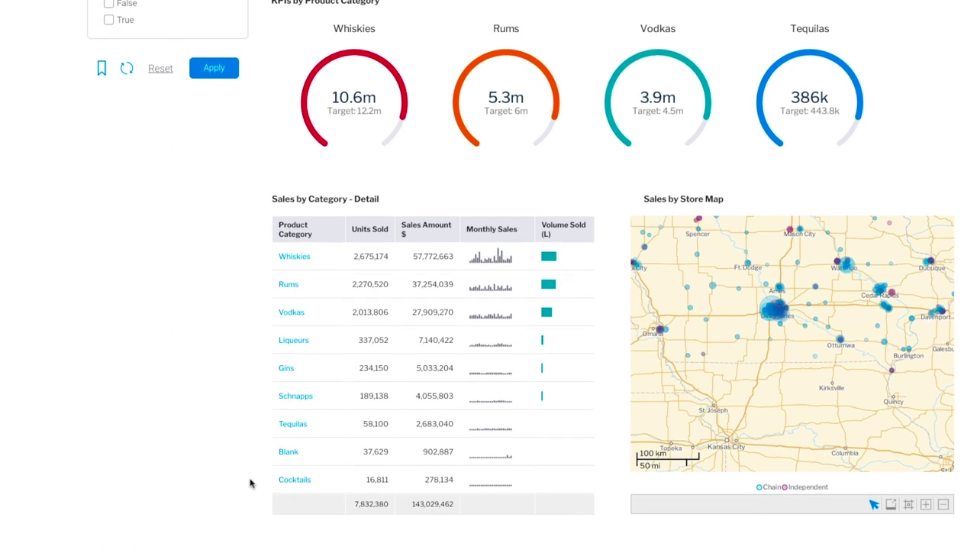
left_click(90, 119)
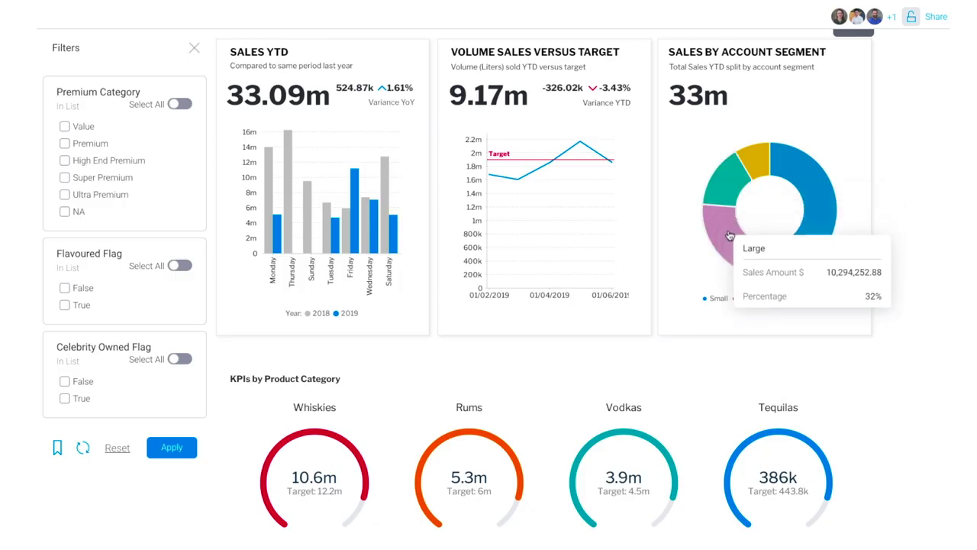
Drill the Large store segment bar down by Product > Premium Category
left_click(727, 232)
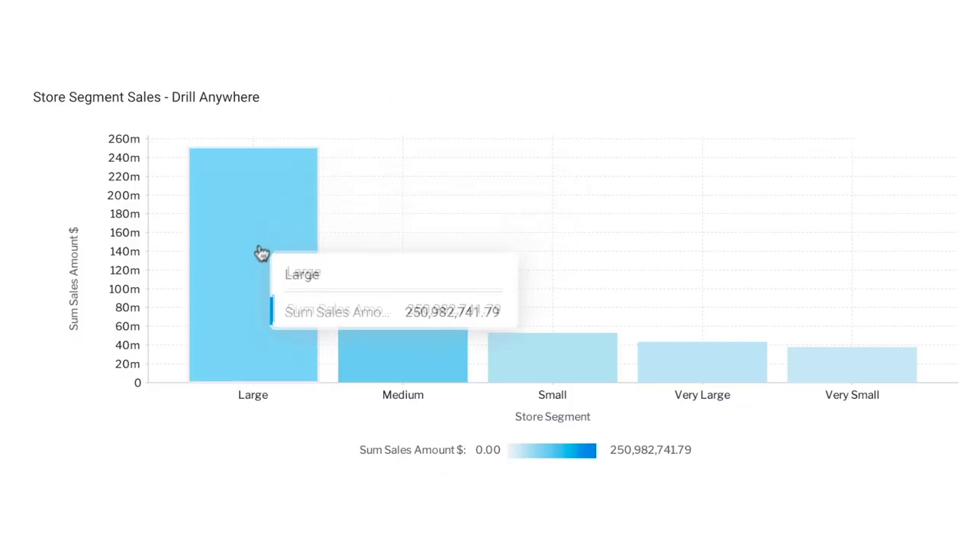
left_click(257, 255)
left_click(323, 351)
left_click(352, 287)
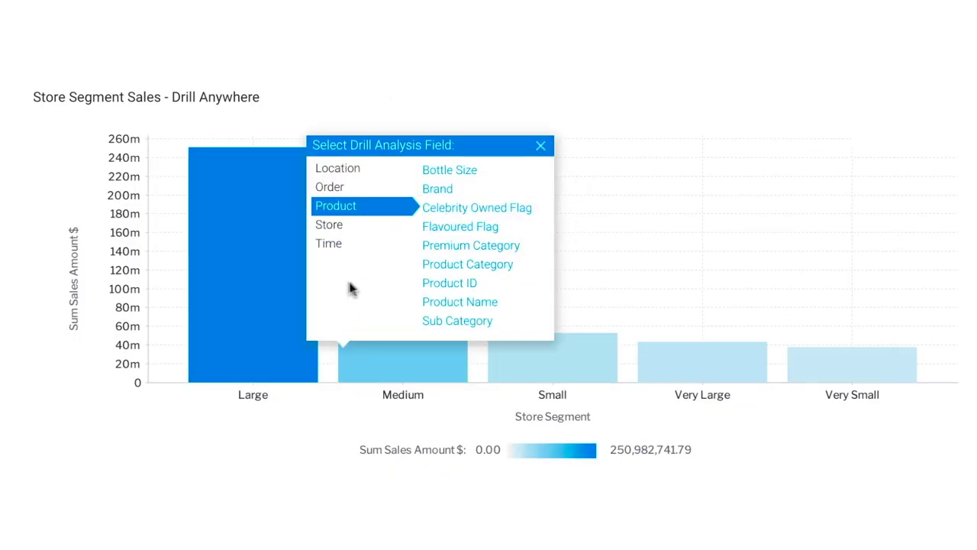
left_click(499, 245)
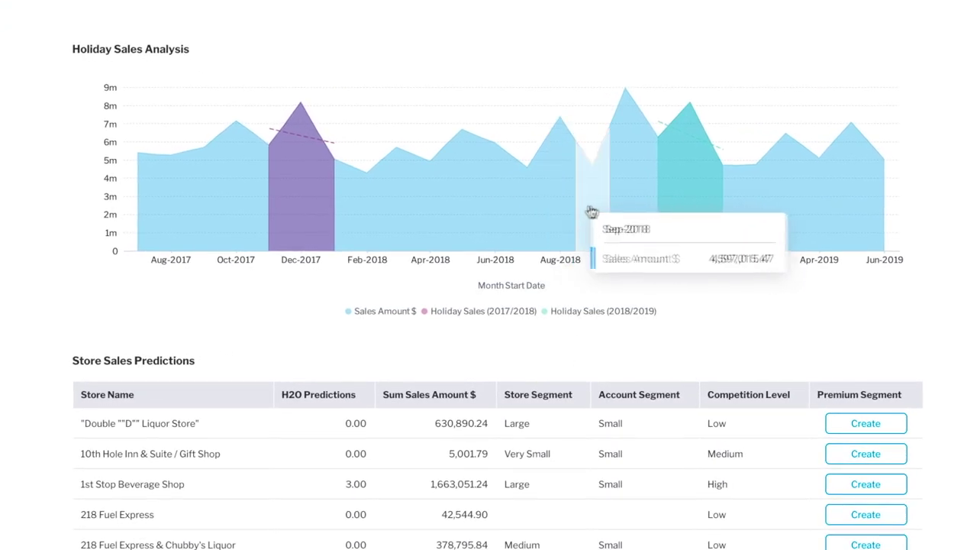
Auto Analyze the Oct-2018 sales point, comparing it with Sep-2018
left_click(629, 213)
mouse_move(732, 291)
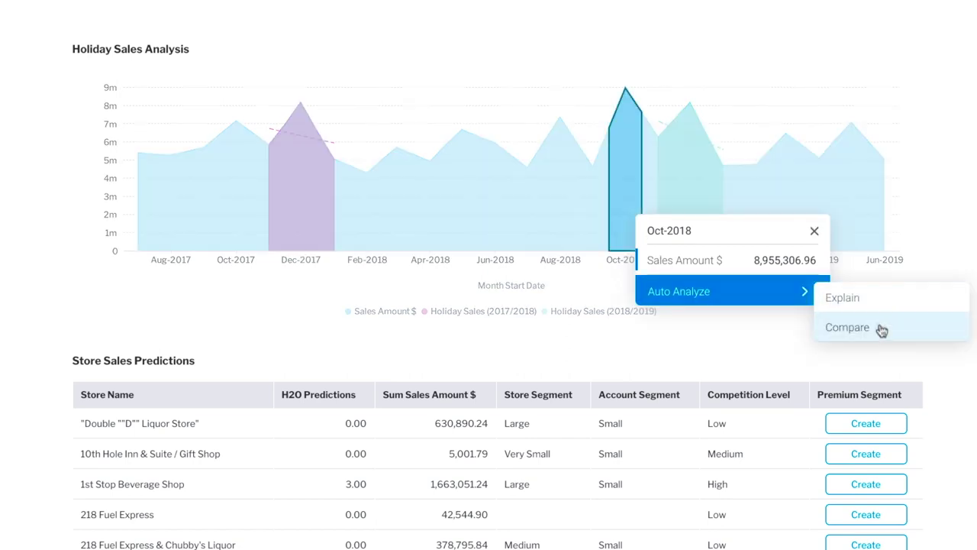
left_click(887, 332)
left_click(417, 466)
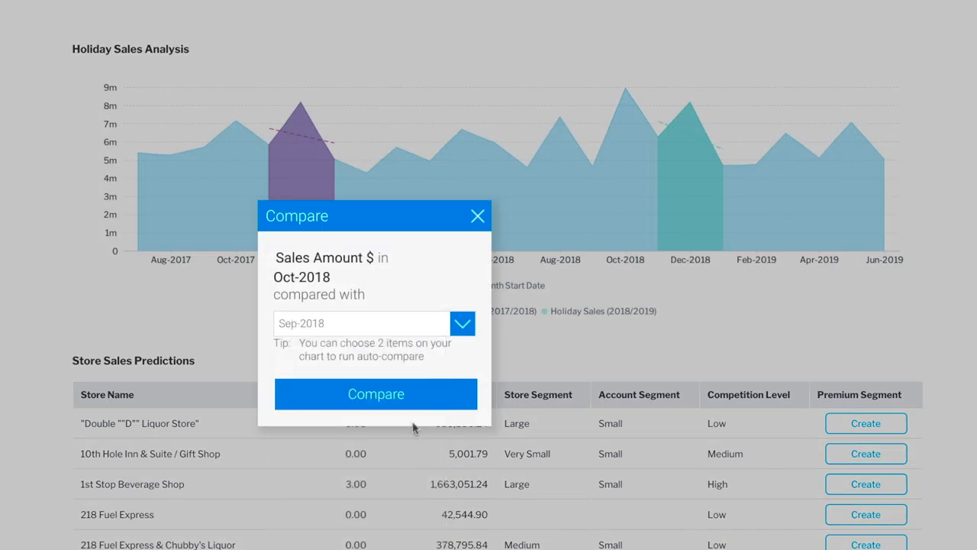
left_click(411, 403)
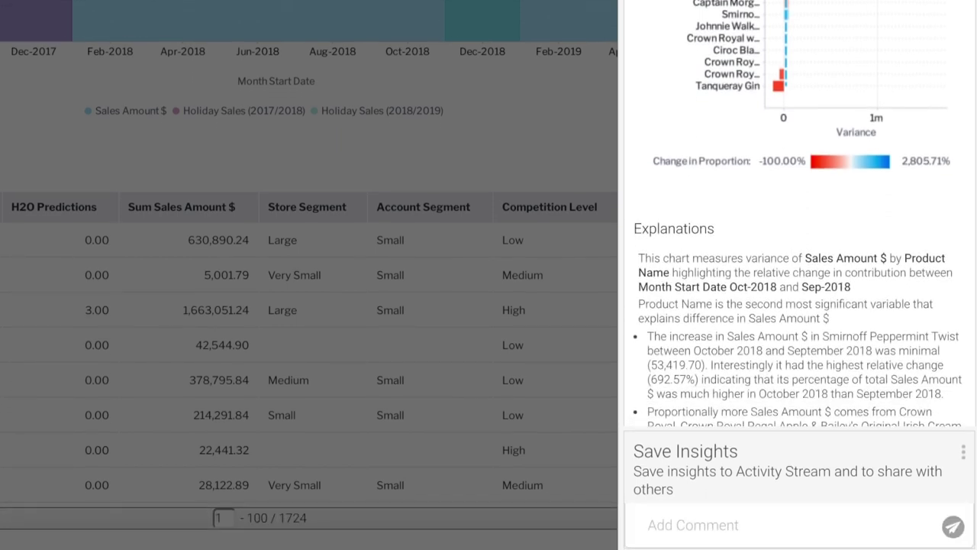
type("@Da")
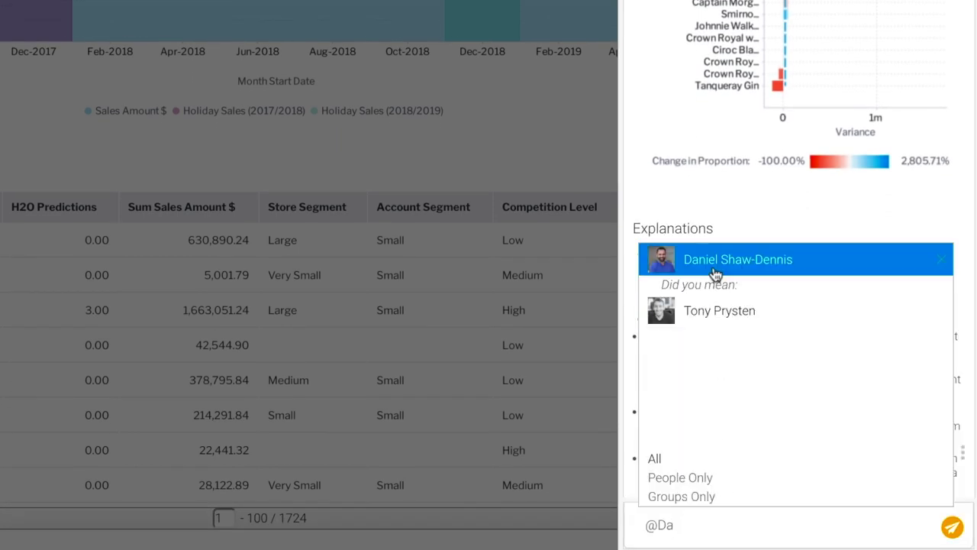
left_click(712, 277)
type("sales in top 3 stores")
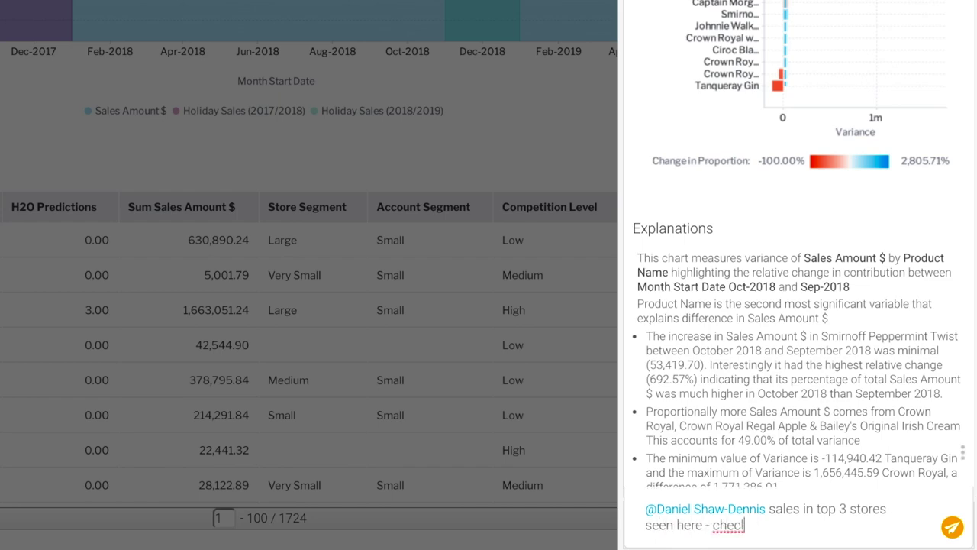
type("nd products!")
left_click(951, 528)
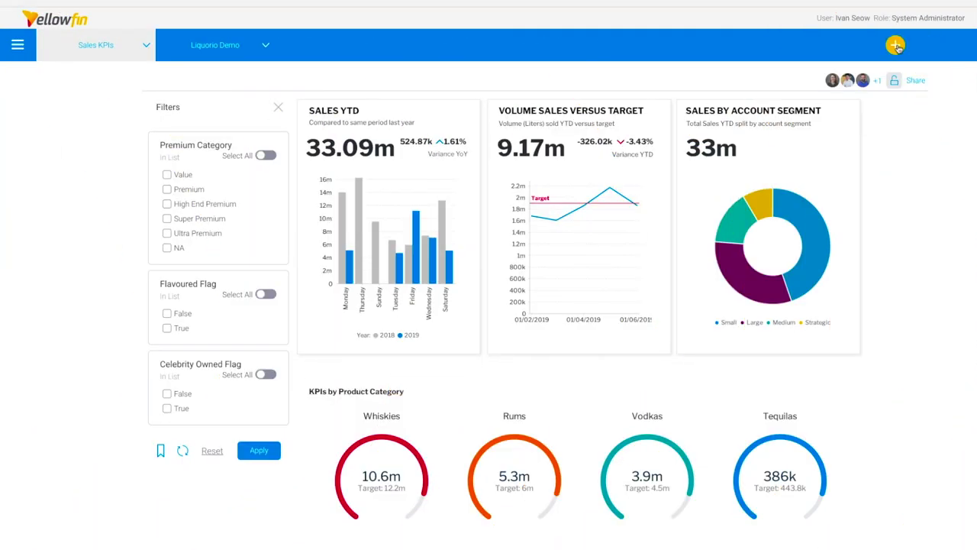
Create a new dashboard named 'Sales Dashboard' with a chosen layout
left_click(898, 46)
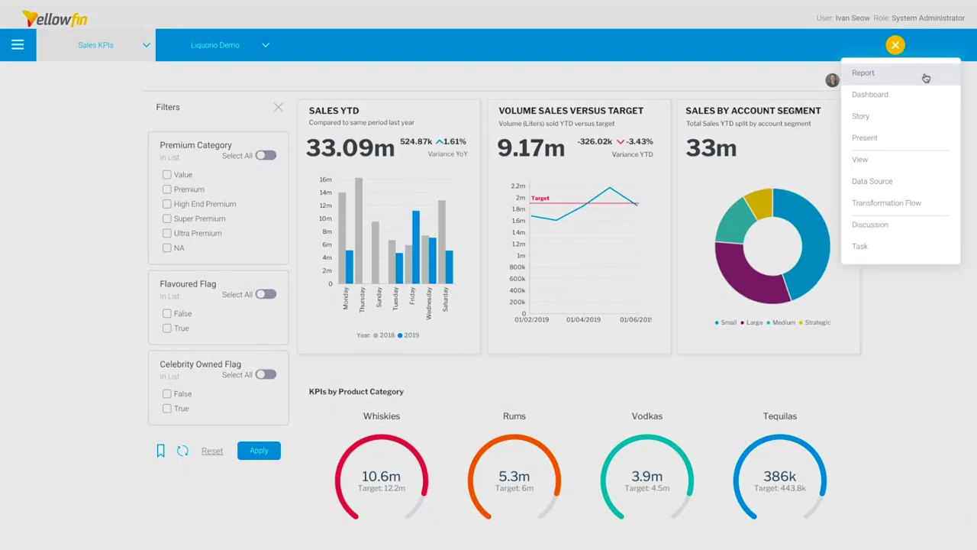
left_click(916, 94)
type("hboard")
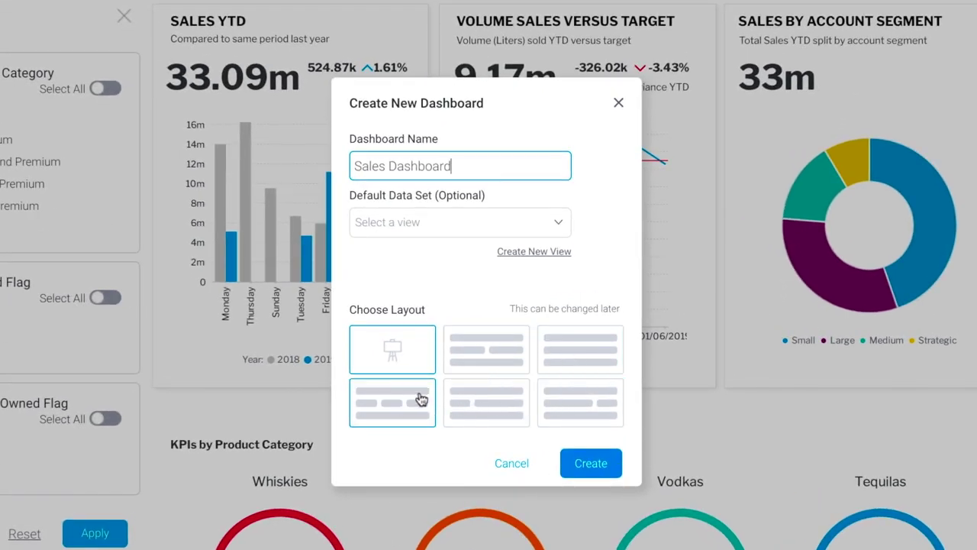
left_click(581, 446)
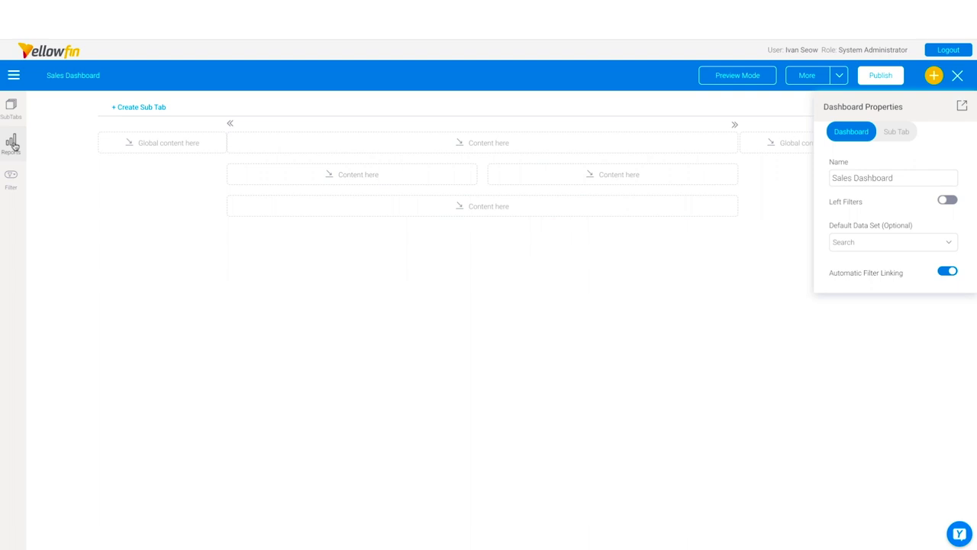
Place the favourite account segment KPI, store type map and Holiday Sales Analysis reports
left_click(13, 145)
left_click(138, 49)
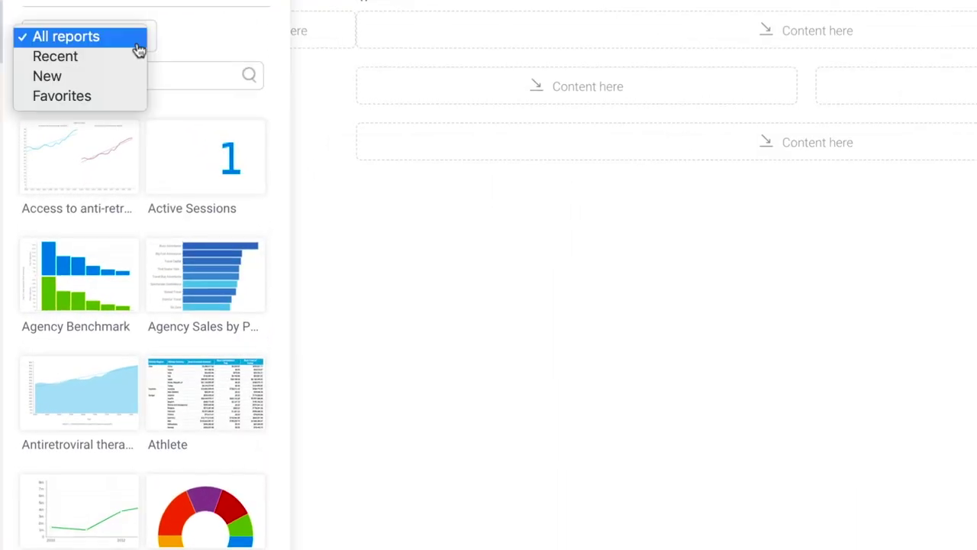
left_click(130, 97)
left_click_drag(77, 221, 534, 95)
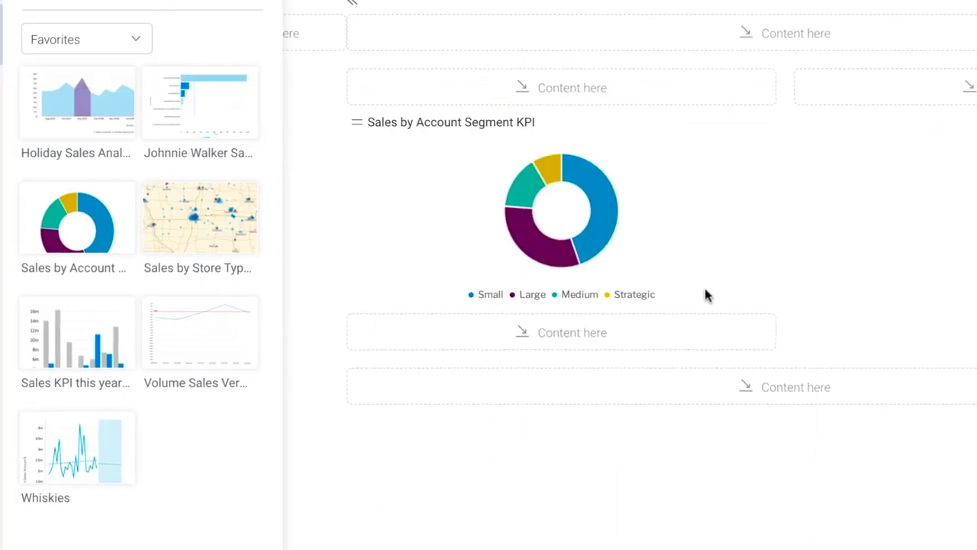
mouse_move(191, 214)
left_mouse_down()
mouse_move(883, 111)
mouse_move(877, 105)
left_mouse_up()
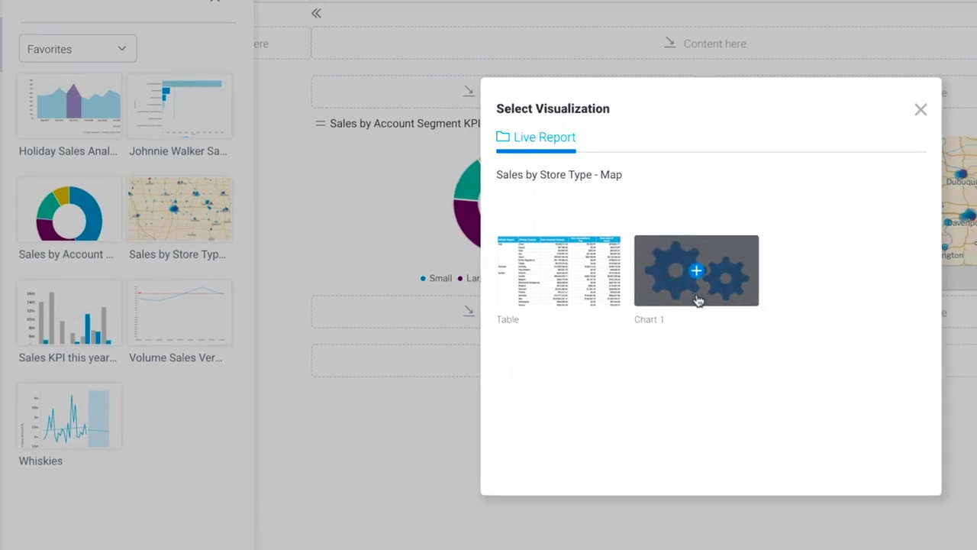
left_click(696, 297)
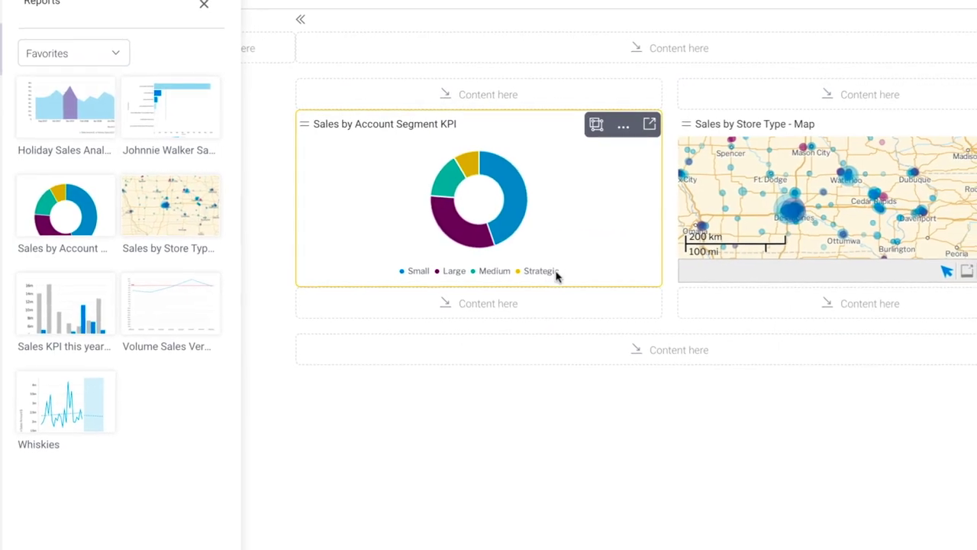
left_click_drag(74, 122, 495, 59)
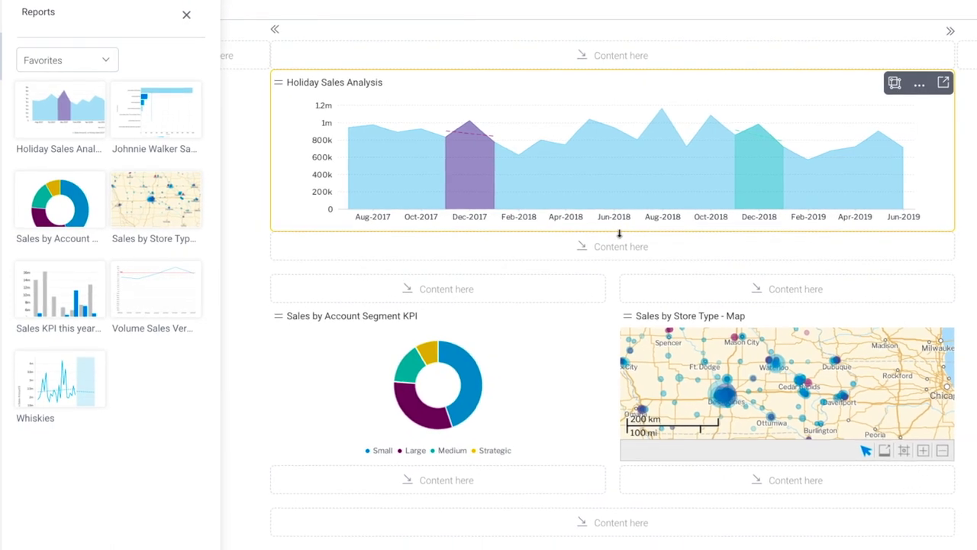
left_click_drag(619, 233, 608, 305)
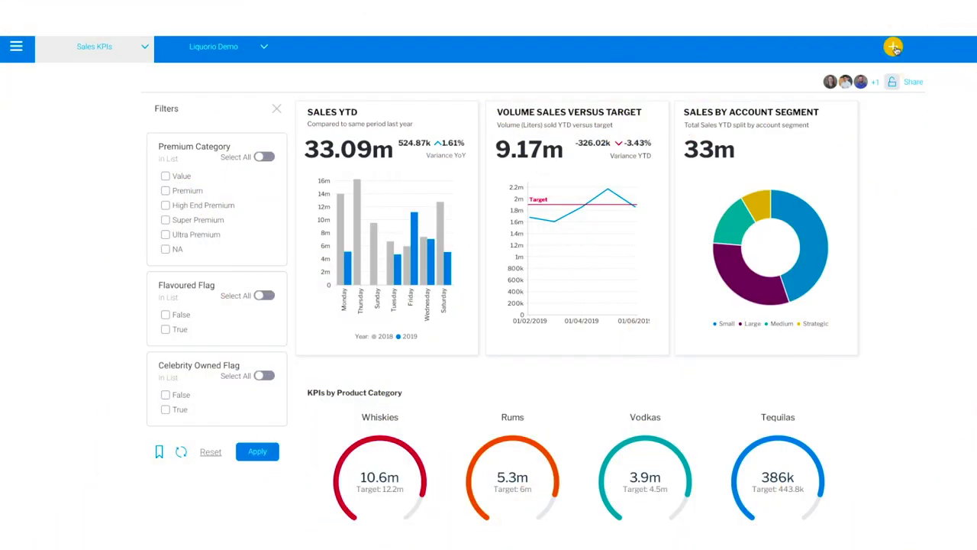
Start a new dashboard and place the Whiskies report widened across the canvas
left_click(895, 47)
left_click(922, 95)
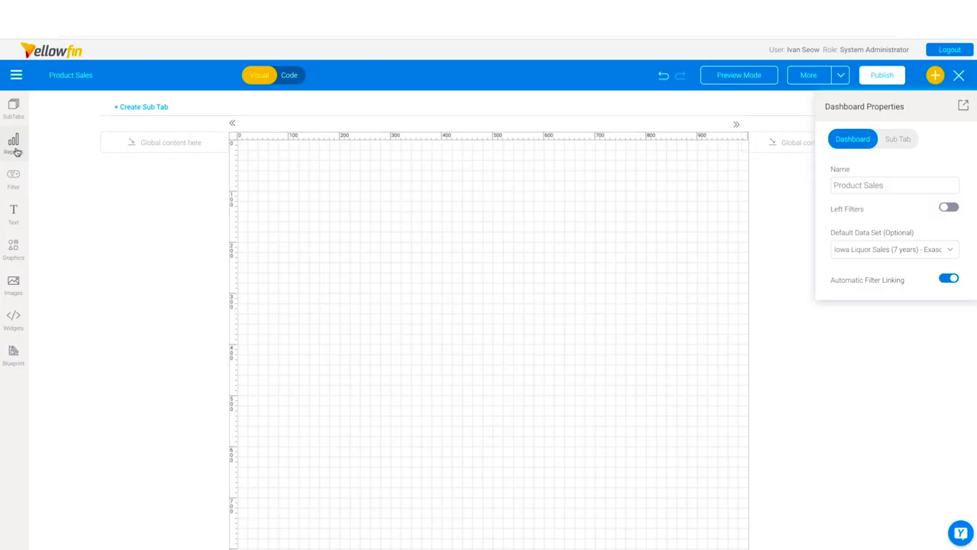
left_click(17, 152)
left_click_drag(111, 382, 373, 236)
left_click_drag(643, 497, 941, 447)
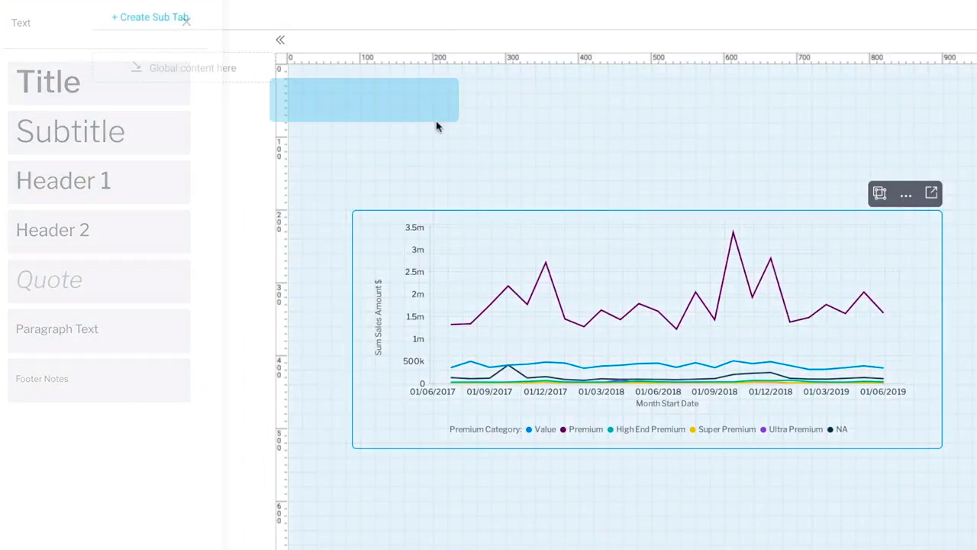
Add a dark grey 'Category sales' title with the portrait photo beside it
left_click_drag(146, 96, 450, 137)
type("C")
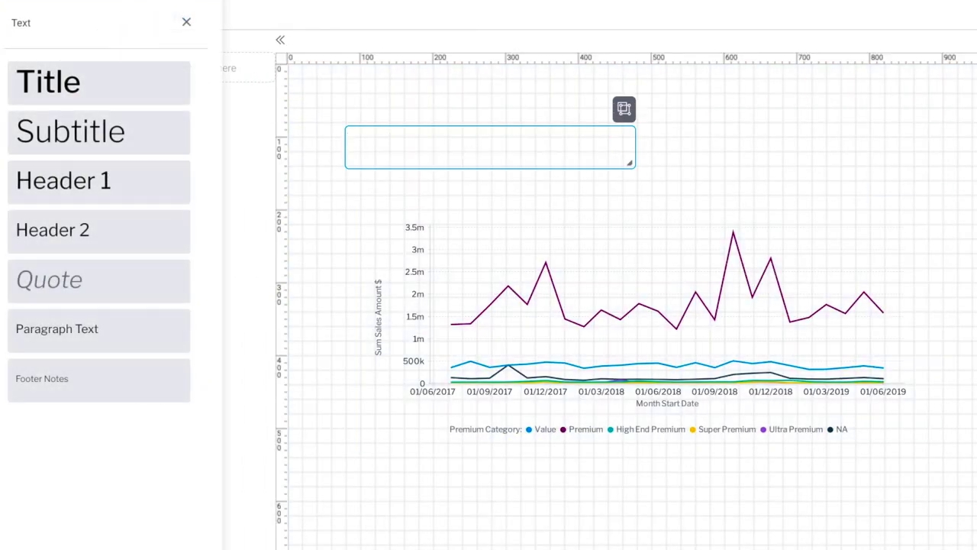
type("ategory sales")
left_click(870, 230)
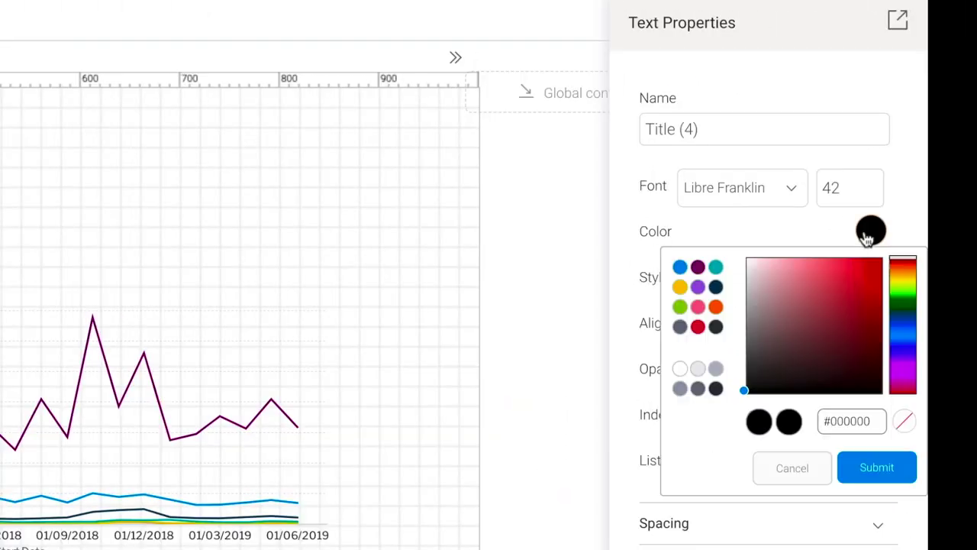
left_click(693, 389)
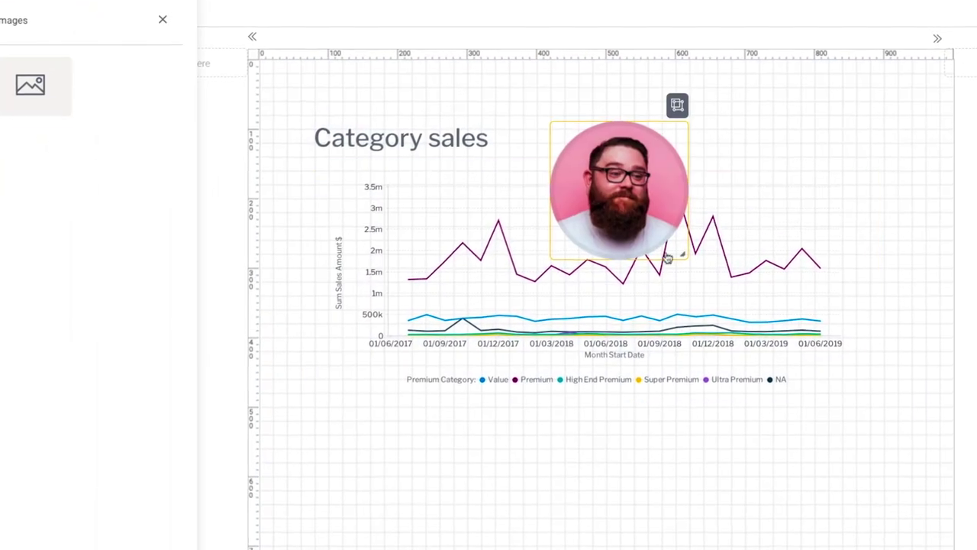
left_click_drag(576, 156, 452, 124)
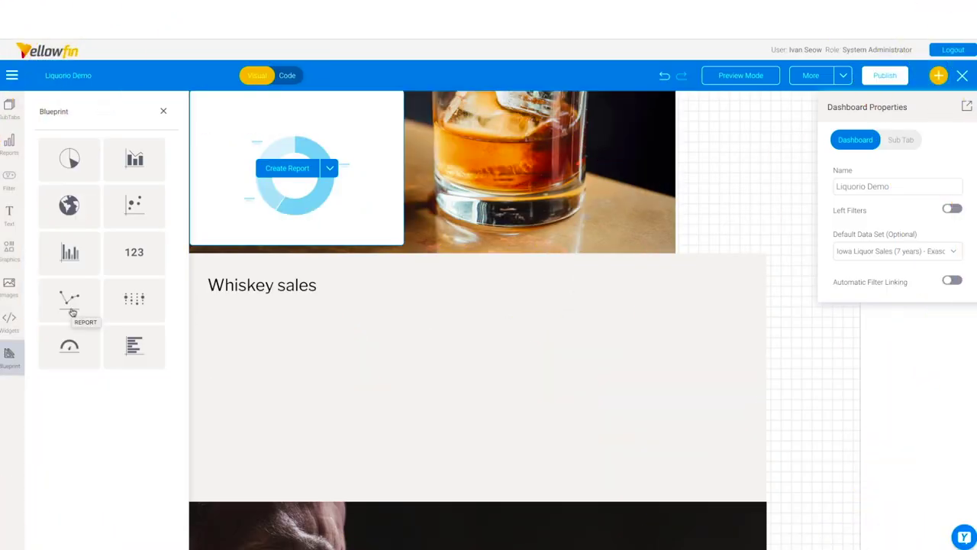
Place a line chart blueprint under Whiskey sales, sized across the section
mouse_move(72, 313)
left_mouse_down()
mouse_move(357, 354)
mouse_move(245, 352)
left_mouse_up()
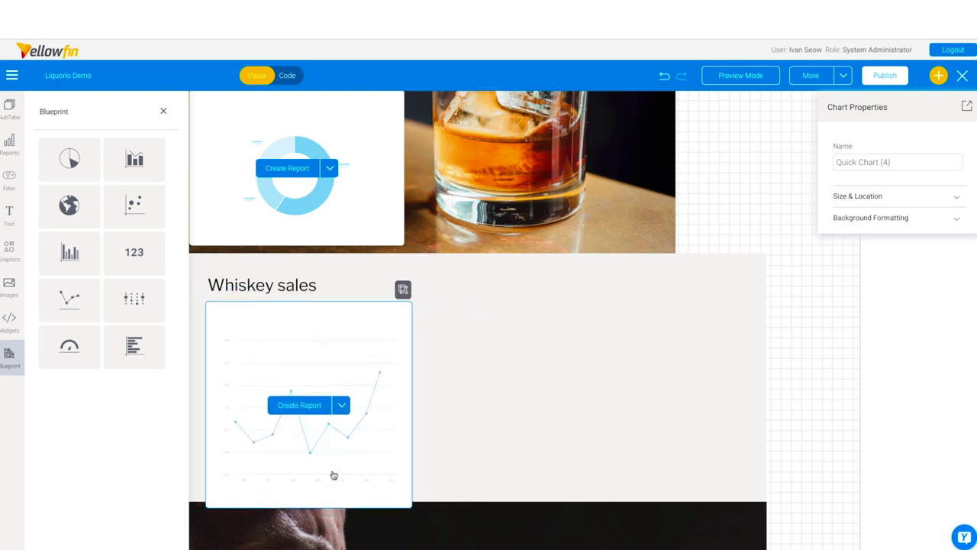
left_click_drag(409, 504, 675, 403)
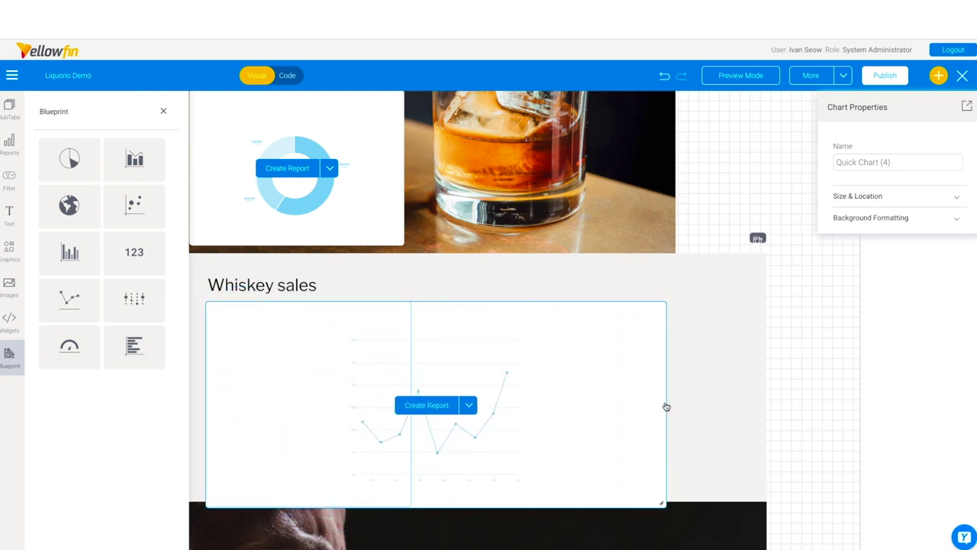
left_click(165, 112)
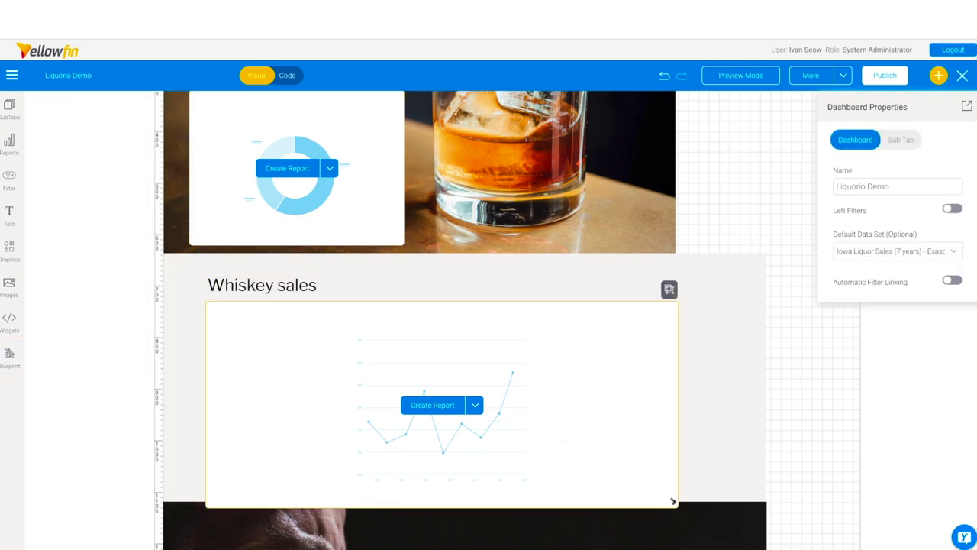
left_click_drag(674, 503, 655, 470)
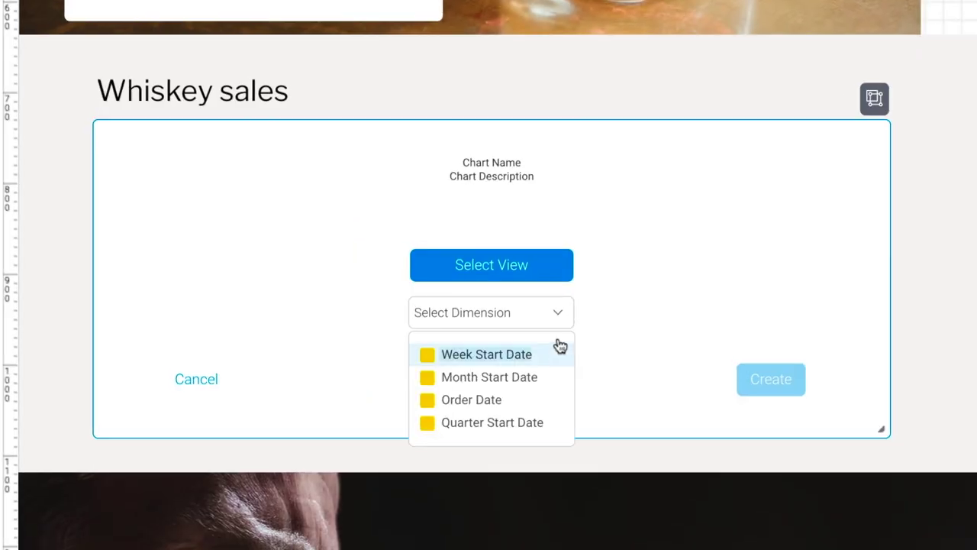
Plot Sales Amount $ by Week Start Date and build the chart
left_click(559, 354)
left_click(560, 363)
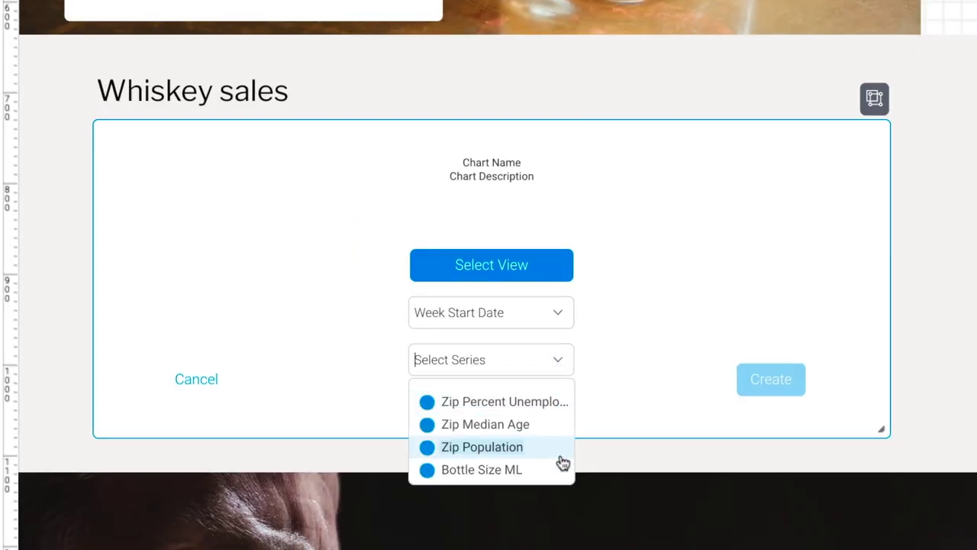
scroll(558, 458, "down", 3)
scroll(561, 458, "down", 2)
left_click(538, 448)
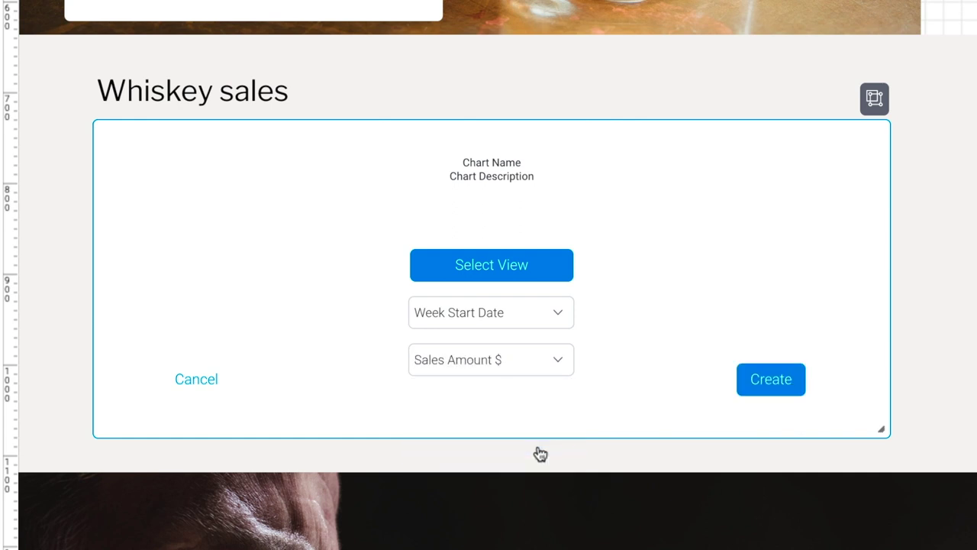
left_click(801, 384)
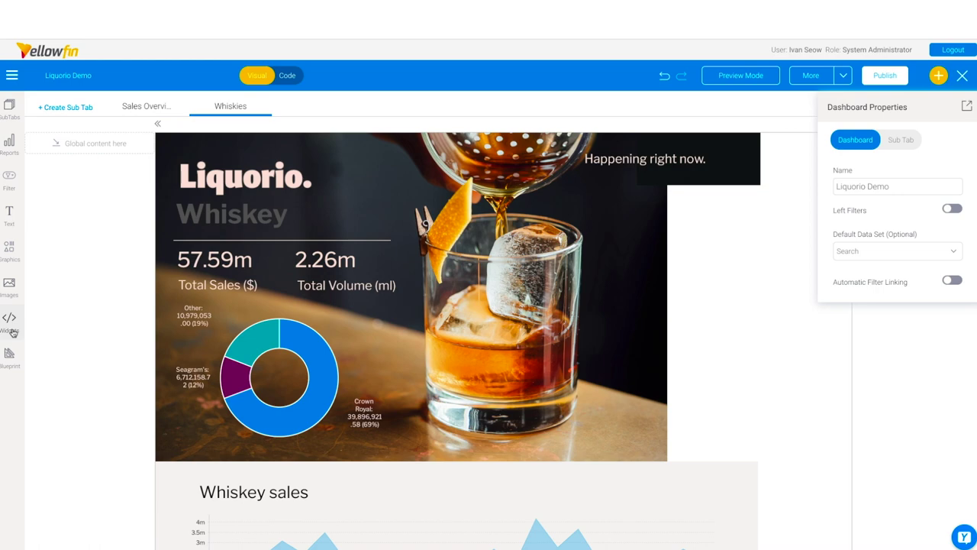
Add a Signal List widget under 'Happening right now' and turn on its dark theme
left_click(11, 328)
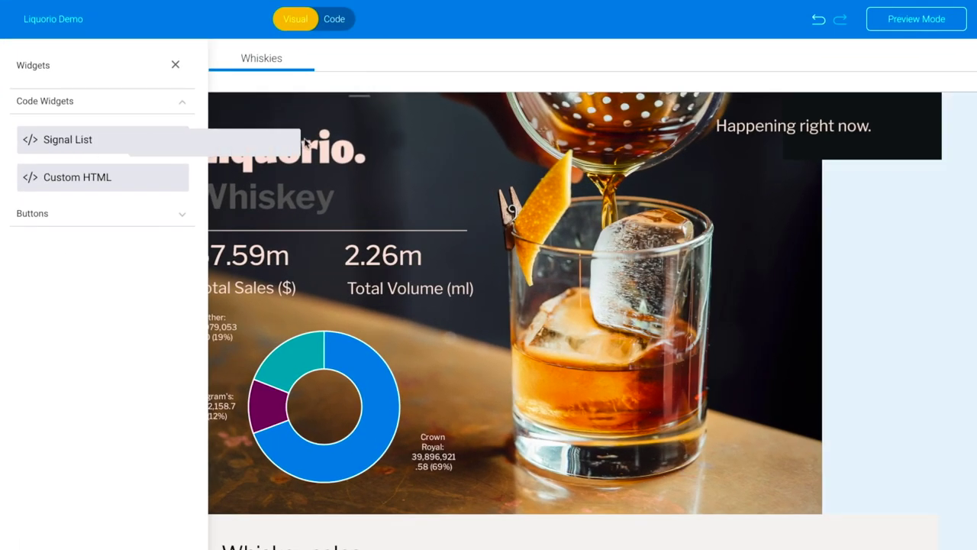
left_click_drag(158, 145, 687, 168)
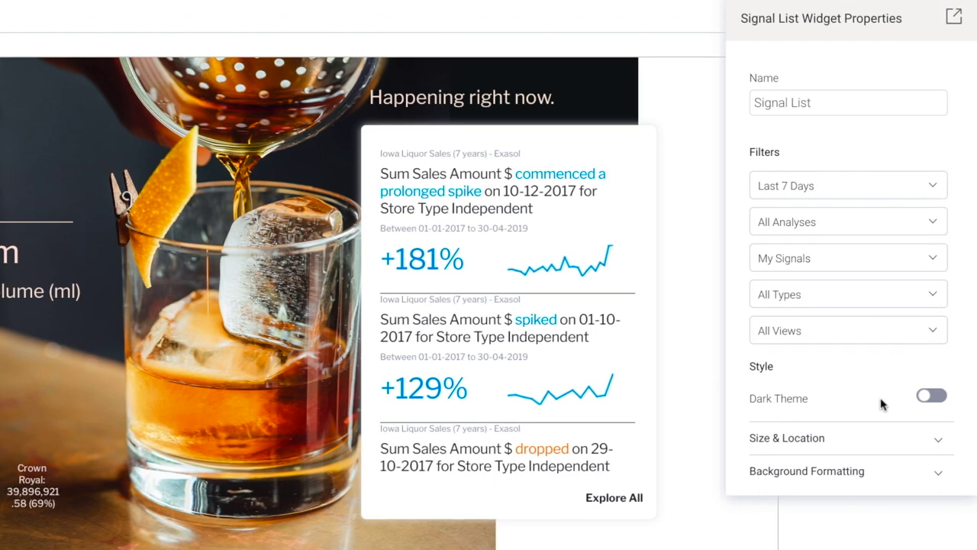
left_click(925, 396)
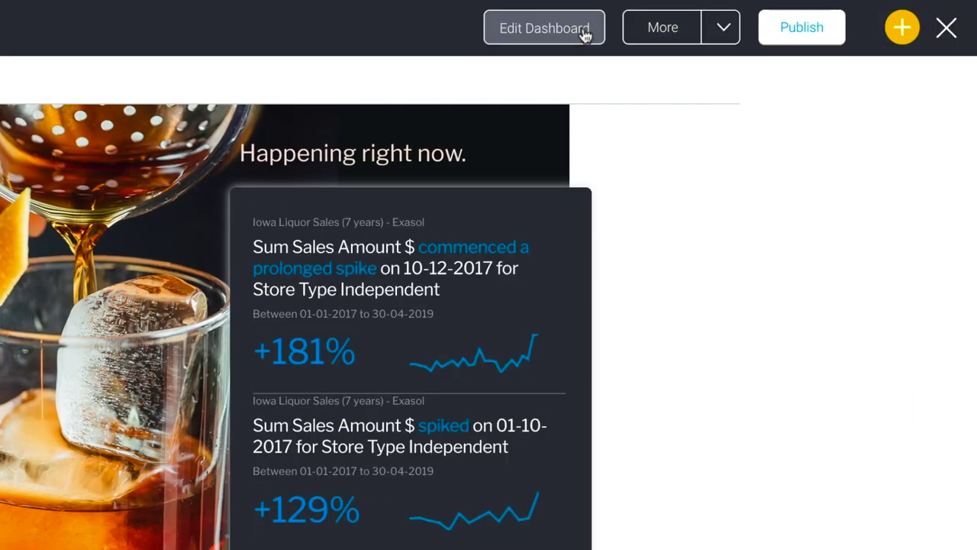
Publish the dashboard as private, granting the Marketing group read access
left_click(796, 35)
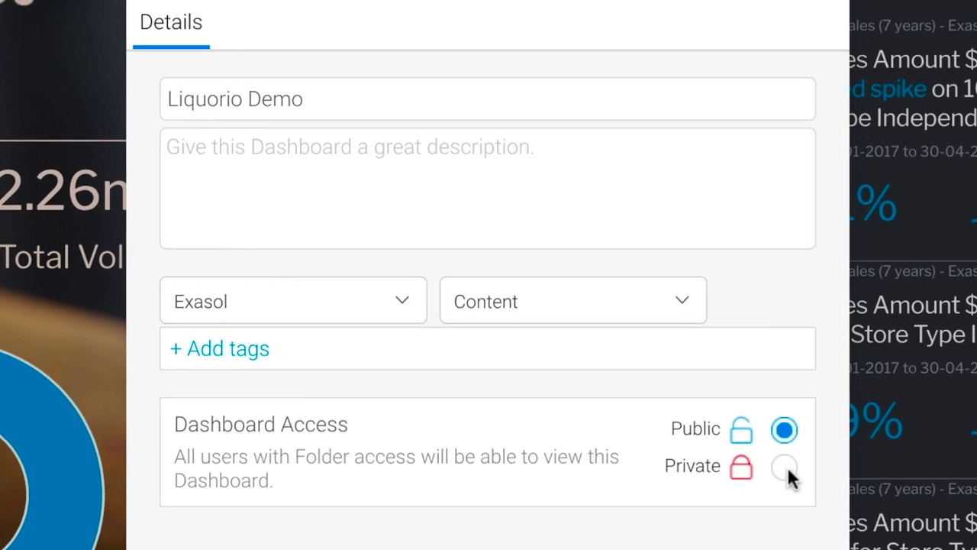
left_click(784, 467)
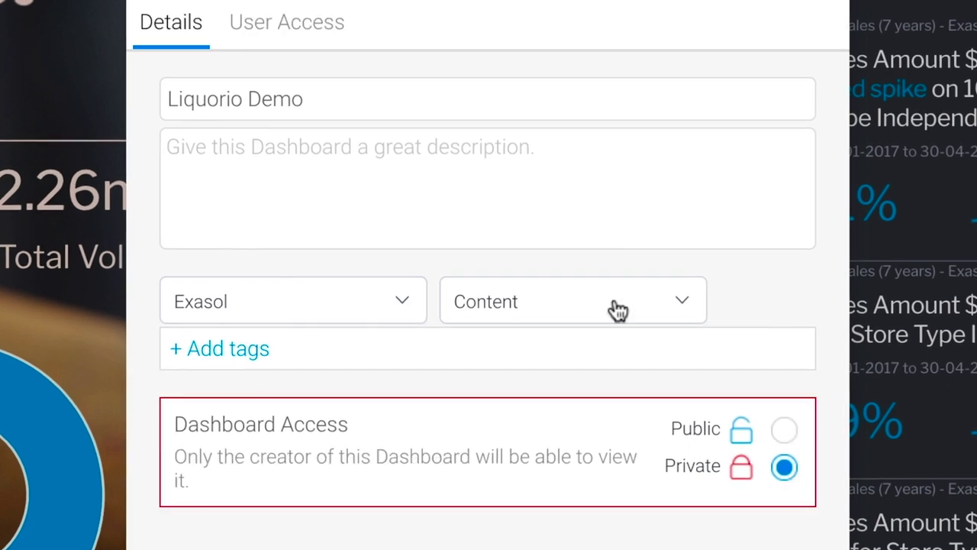
left_click(336, 27)
left_click(362, 165)
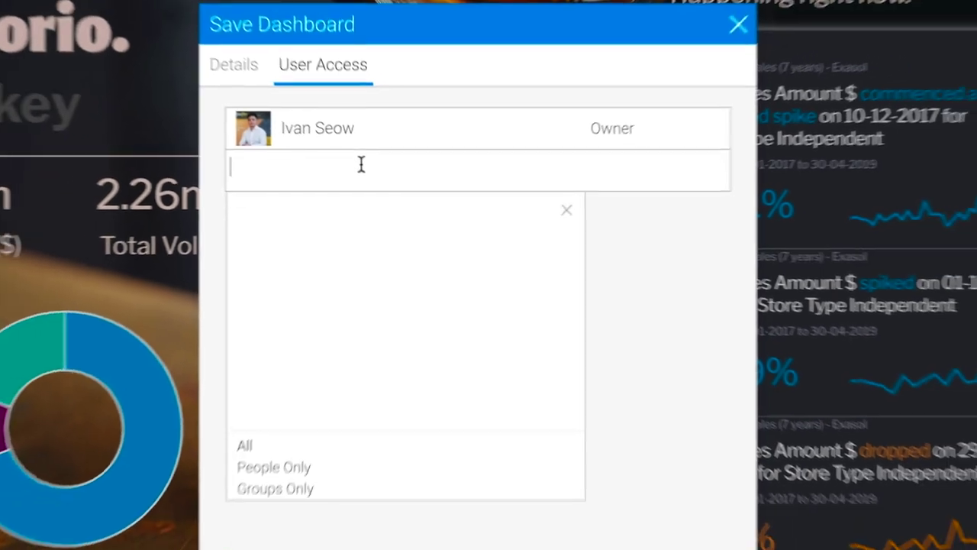
type("Mark")
left_click(376, 220)
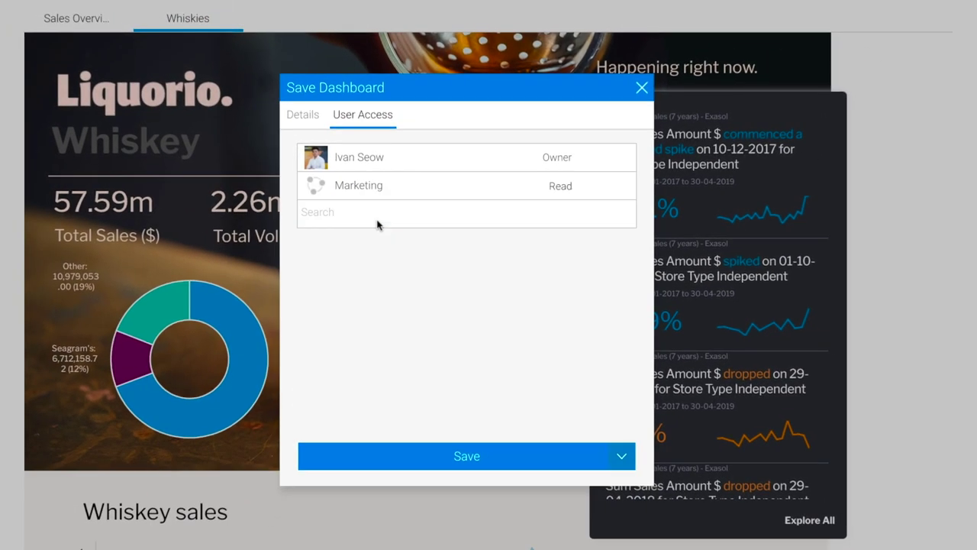
left_click(480, 458)
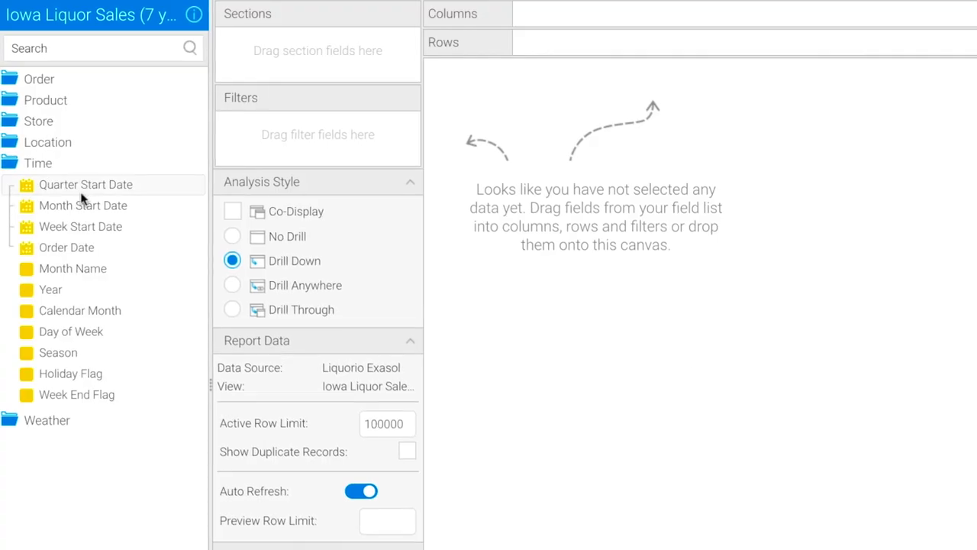
Add Week Start Date and Brand as report columns
mouse_move(88, 225)
left_mouse_down()
mouse_move(511, 123)
mouse_move(549, 15)
left_mouse_up()
left_click(47, 100)
left_click_drag(64, 119, 656, 16)
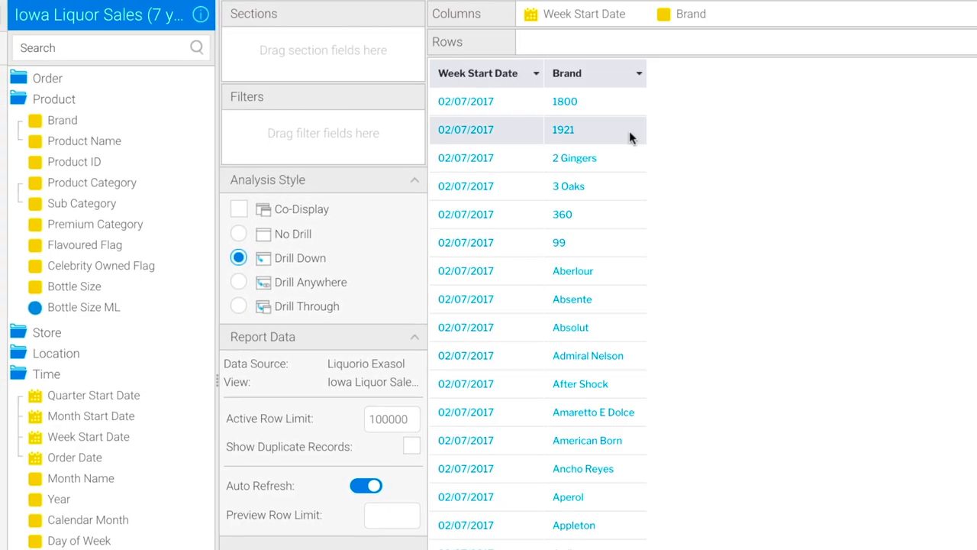
Filter the report by Brand to Johnnie Walker
left_click_drag(65, 120, 324, 133)
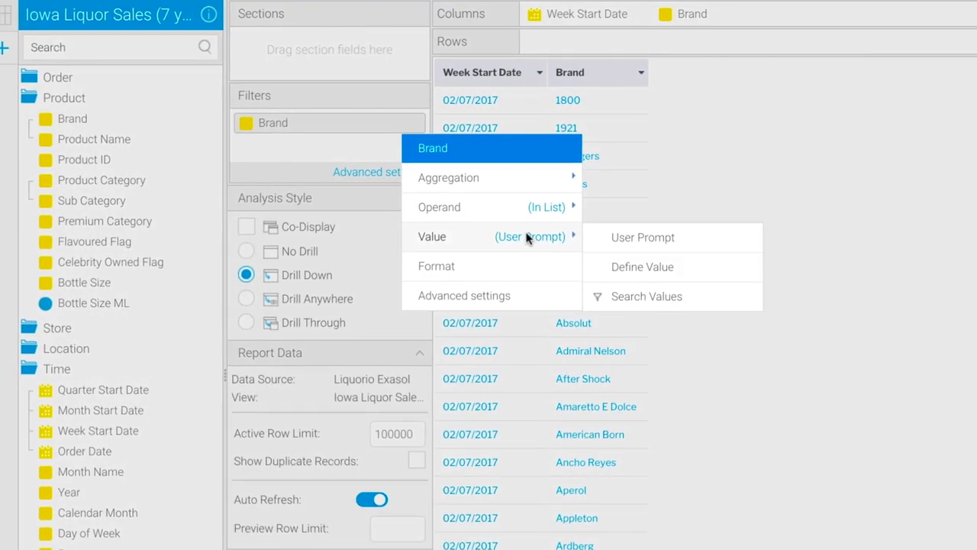
left_click(631, 296)
left_click(658, 196)
type("Walker")
left_click(618, 285)
left_click(906, 505)
Turn off drilling and add Product Name and Premium Category columns
left_click(256, 247)
left_click(107, 137)
left_click(118, 218, "ctrl")
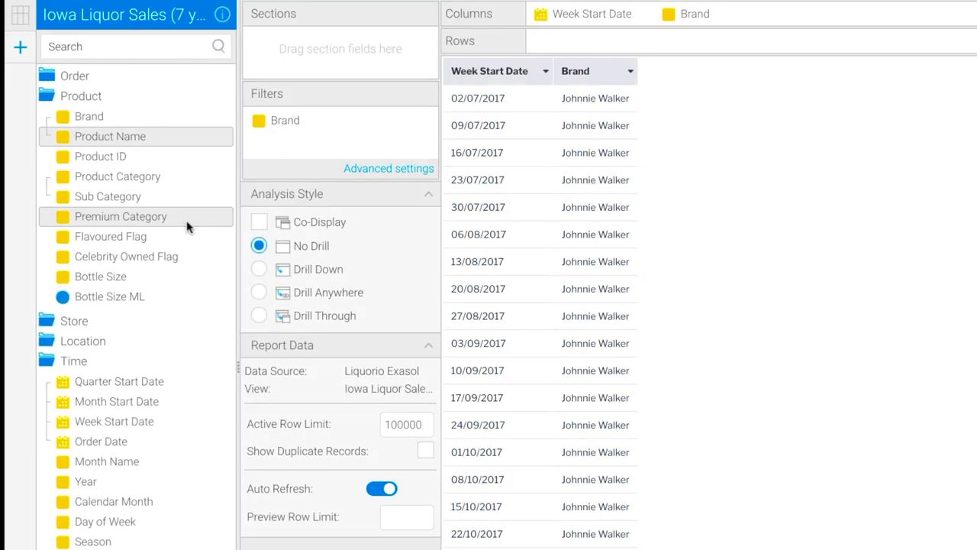
left_click_drag(118, 217, 839, 14)
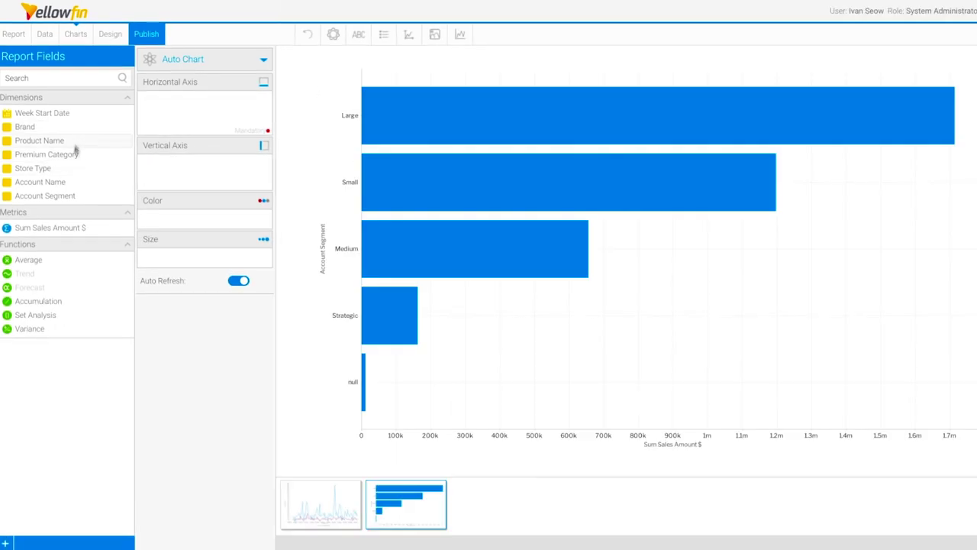
Chart Sum Sales Amount $ by Premium Category as a ring chart
left_click_drag(74, 155, 191, 107)
left_click_drag(49, 227, 199, 168)
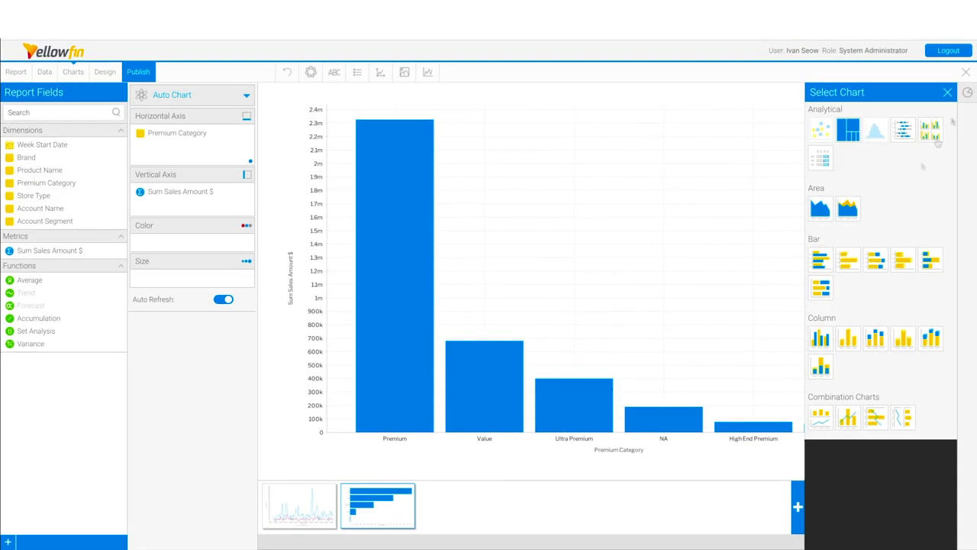
scroll(883, 283, "down", 5)
left_click(902, 397)
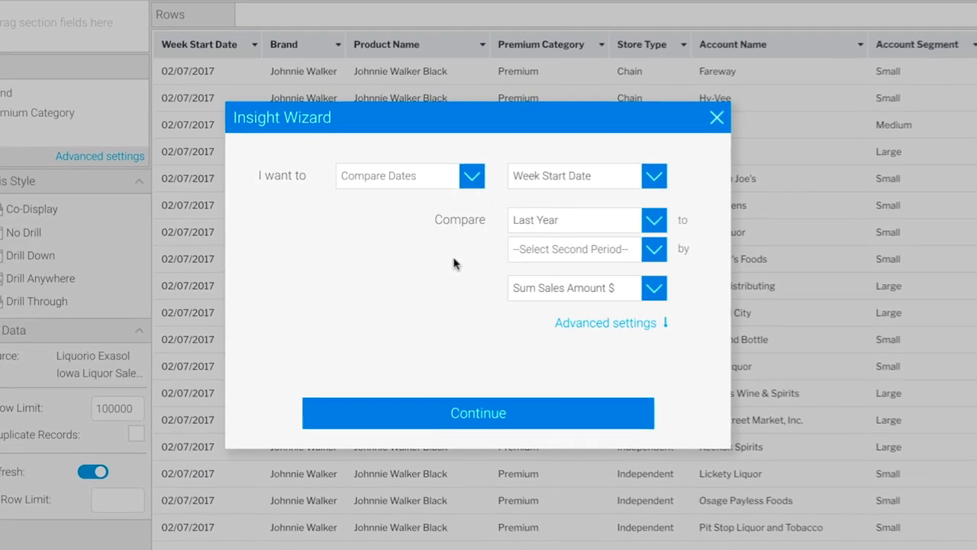
Compare October with September 2018 sales using custom months in the Insight Wizard
left_click(574, 224)
left_click(539, 410)
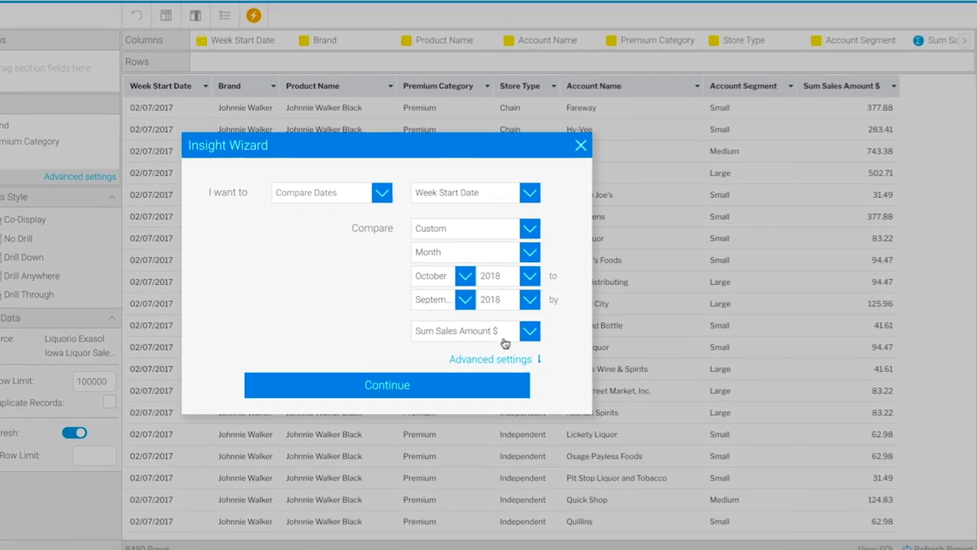
left_click(412, 391)
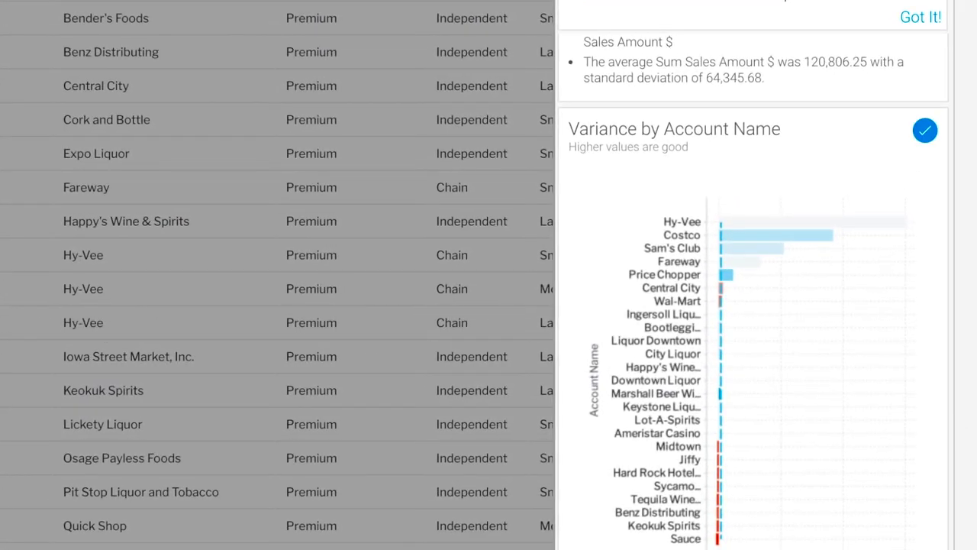
Add the Account Name variance chart from Auto Analysis to the report
scroll(890, 305, "down", 3)
scroll(890, 305, "down", 1)
scroll(752, 290, "down", 2)
scroll(752, 290, "down", 1)
scroll(753, 290, "down", 2)
scroll(753, 290, "down", 1)
scroll(753, 290, "down", 3)
scroll(753, 290, "down", 2)
scroll(753, 290, "down", 2)
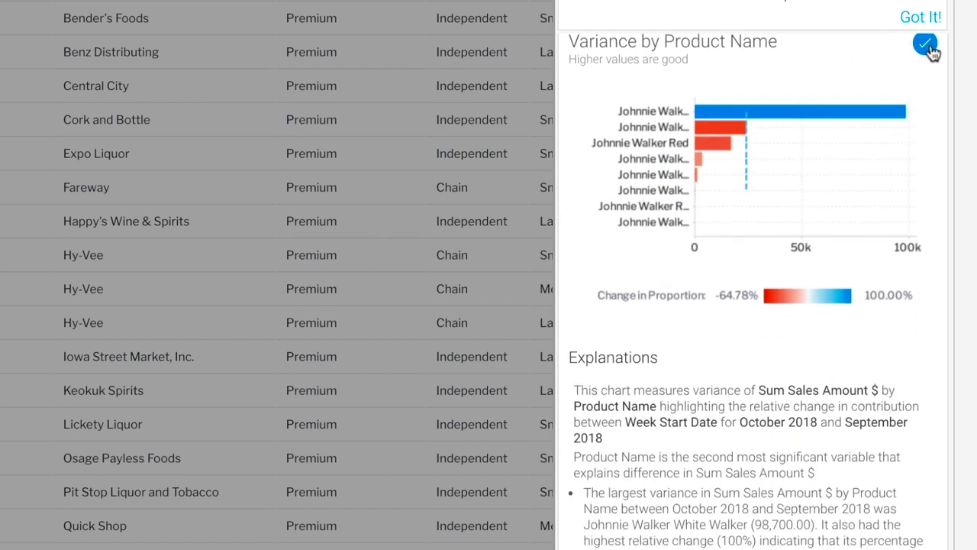
scroll(915, 484, "down", 3)
scroll(916, 485, "down", 1)
scroll(915, 489, "down", 2)
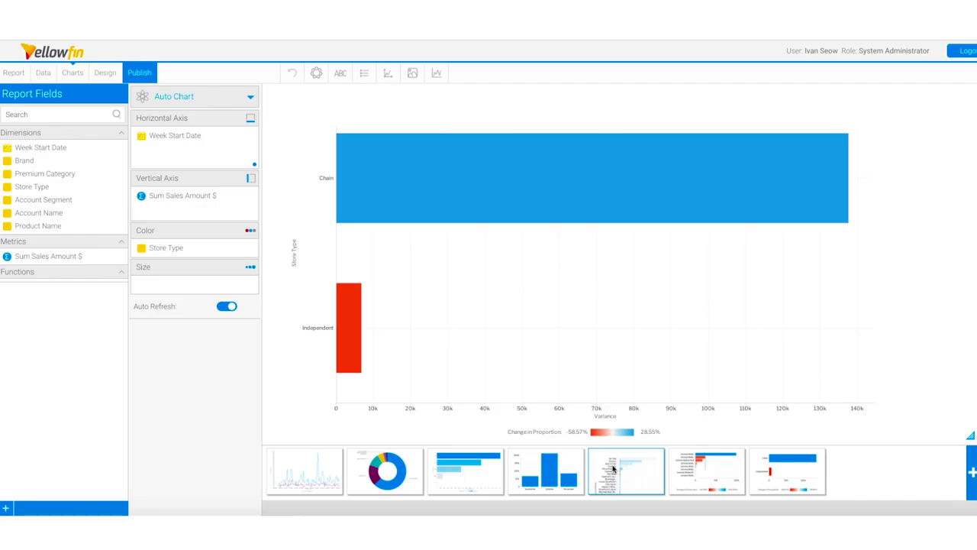
left_click(613, 468)
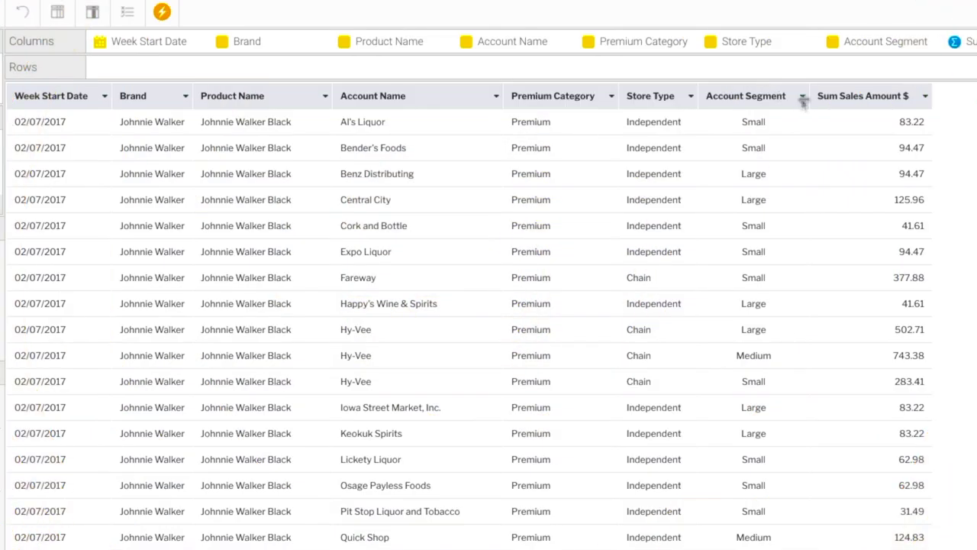
left_click(801, 96)
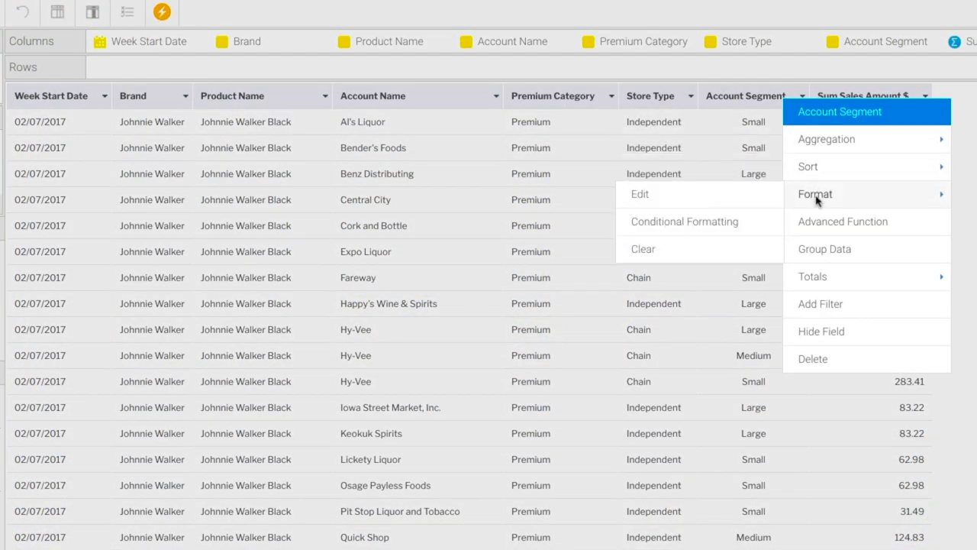
Format the Account Segment column as an action button labelled 'Create'
left_click(639, 193)
left_click(490, 186)
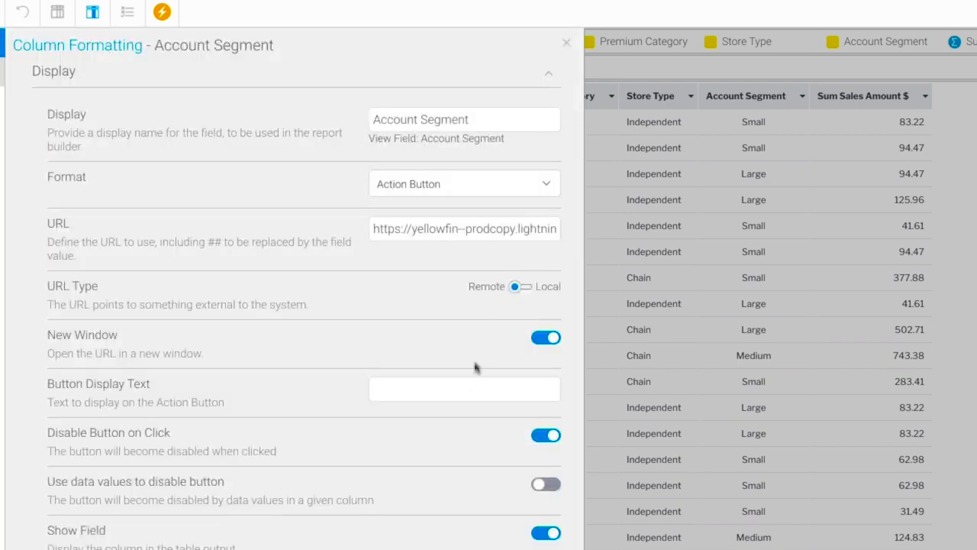
left_click(473, 386)
type("Create")
left_click(565, 43)
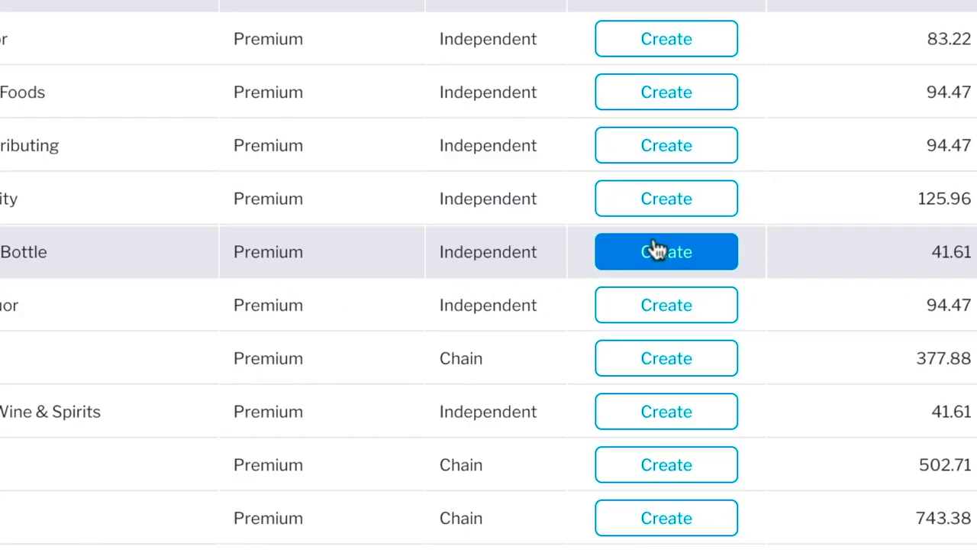
Launch the Johnnie Walker Salesforce opportunity from a report row and view its Details
left_click(679, 248)
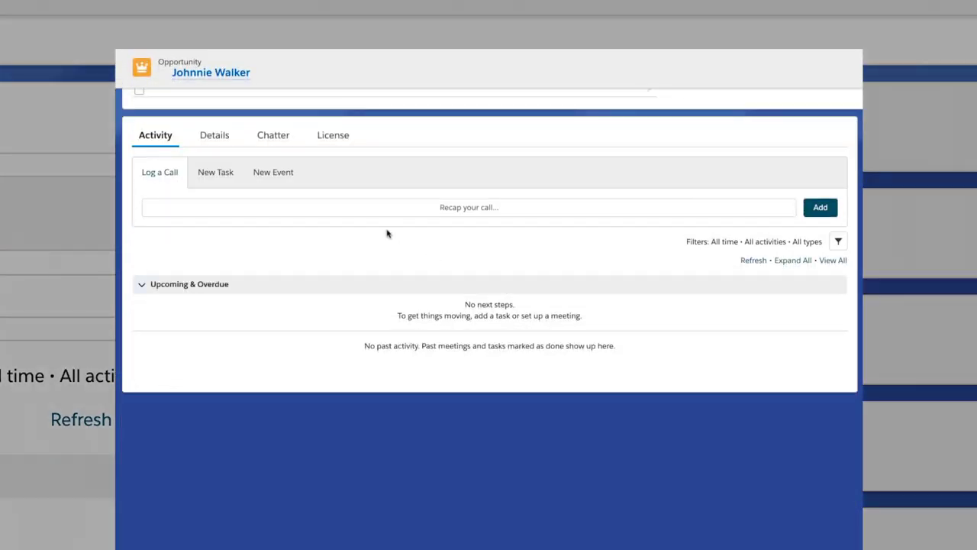
left_click(216, 140)
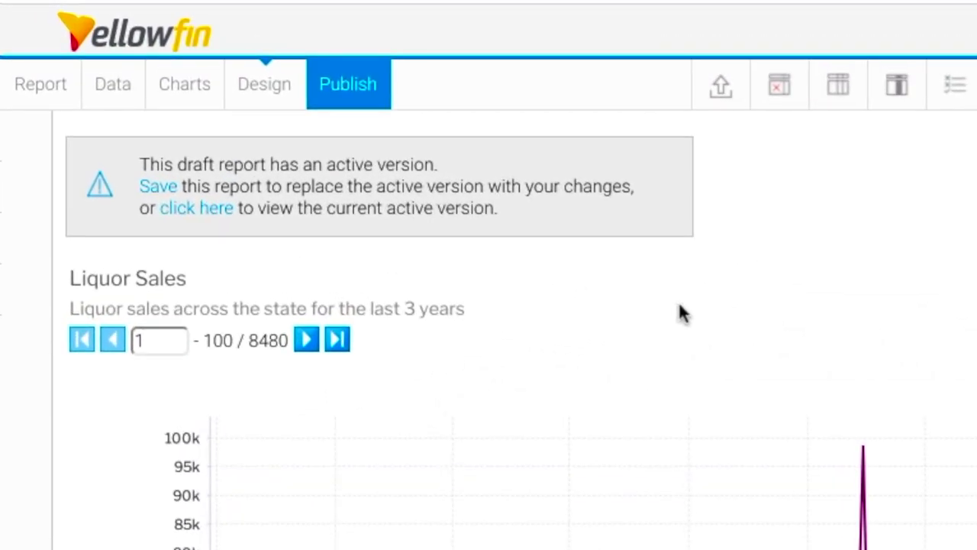
File Liquor Sales as a private report in Sales > Sales reports
left_click(376, 90)
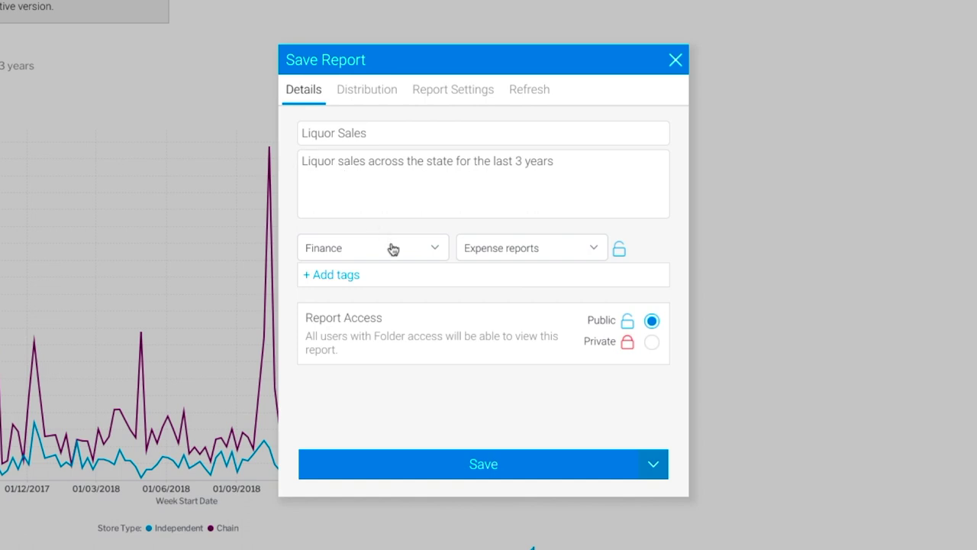
left_click(392, 249)
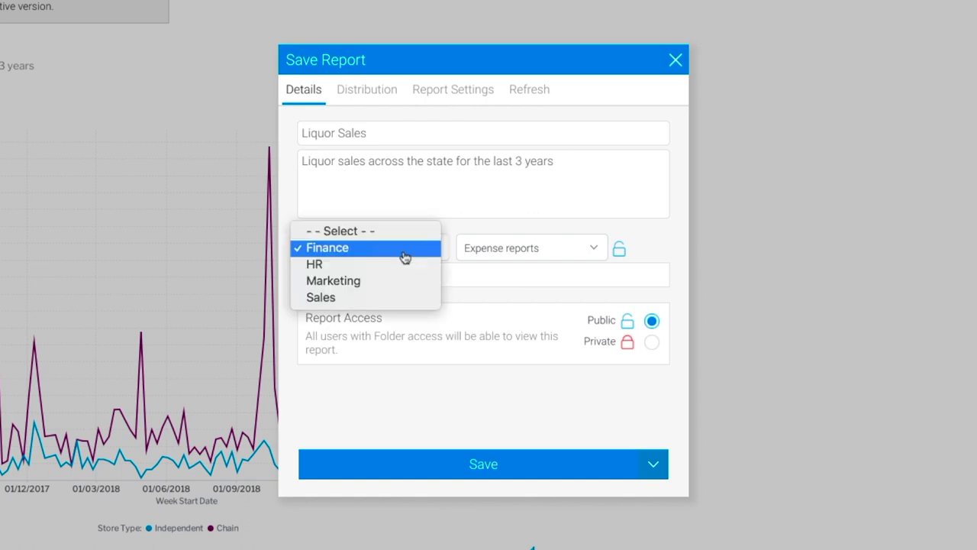
left_click(399, 296)
left_click(522, 252)
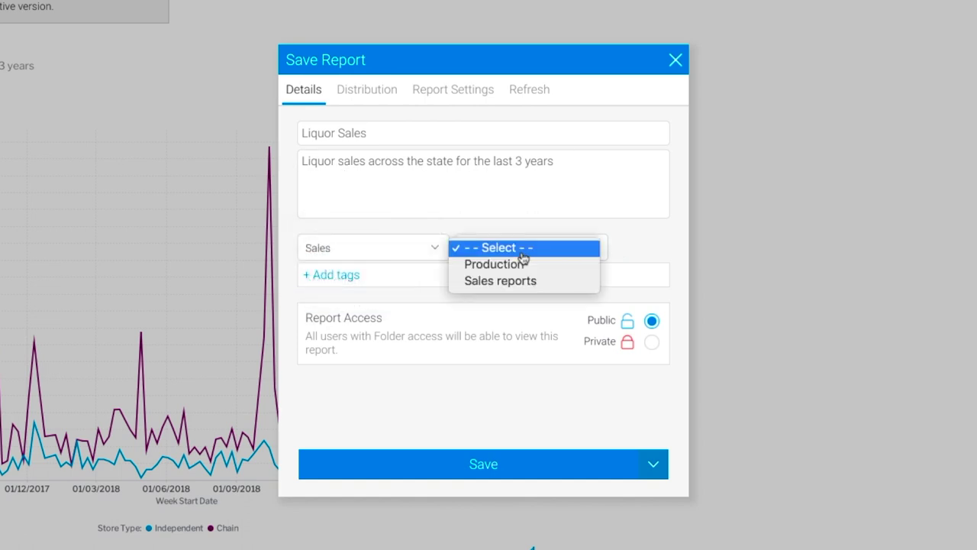
left_click(522, 286)
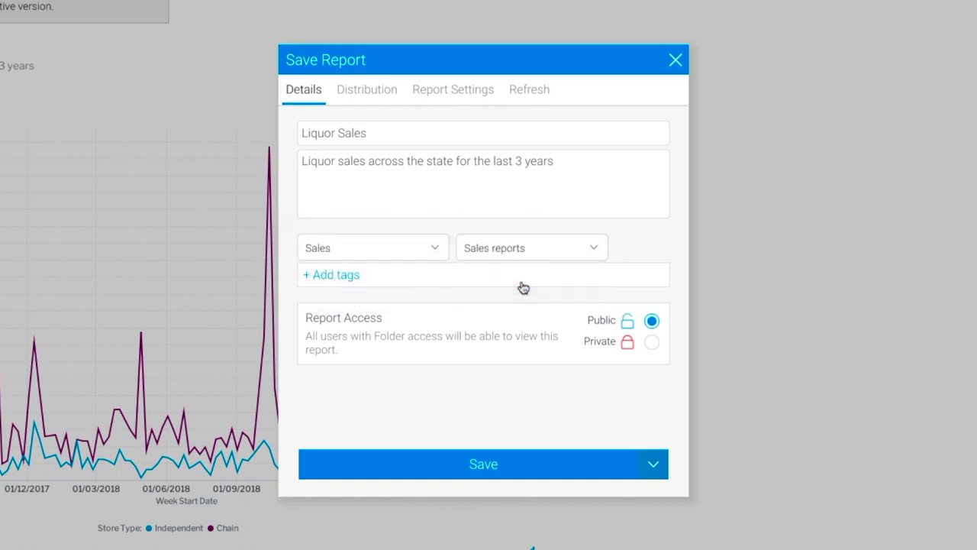
left_click(651, 343)
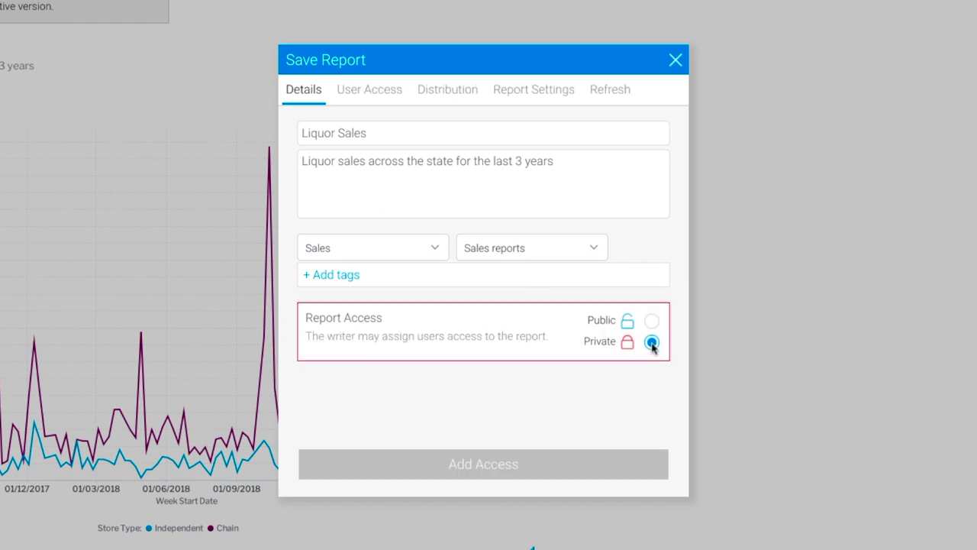
Grant Dane Edit access and Emma Read access, then save the report
left_click(563, 467)
left_click(417, 165)
type("Dane")
key("BackSpace")
left_click(397, 194)
left_click(586, 168)
left_click(454, 196)
type("Emma")
left_click(418, 226)
left_click(512, 461)
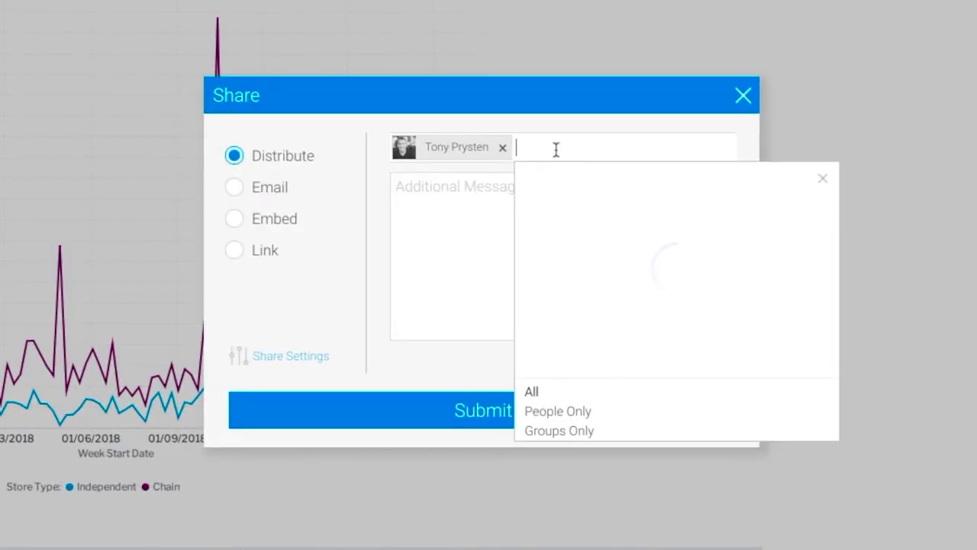
Share the report with Simon and start a new broadcast to the Marketing group
type("Simon")
left_click(585, 180)
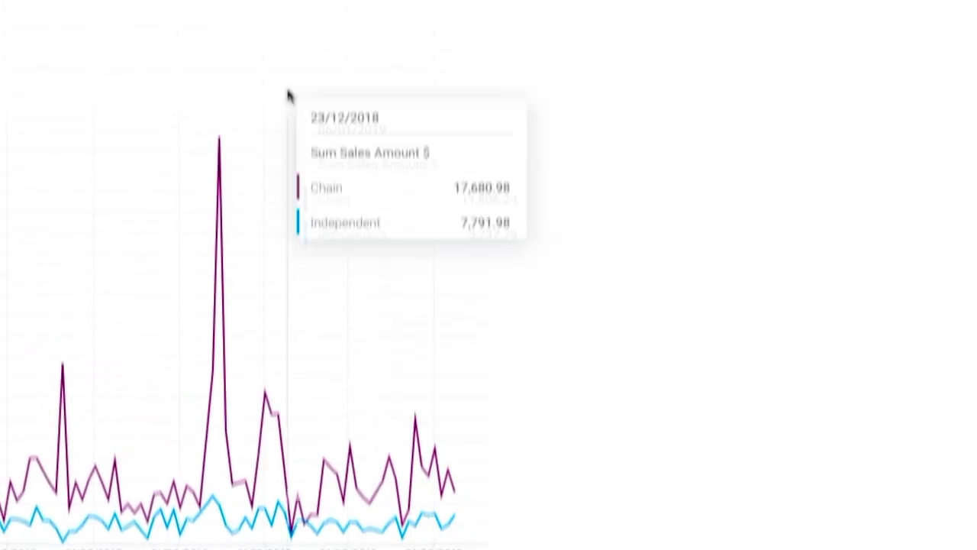
left_click(211, 17)
left_click(656, 460)
type("market")
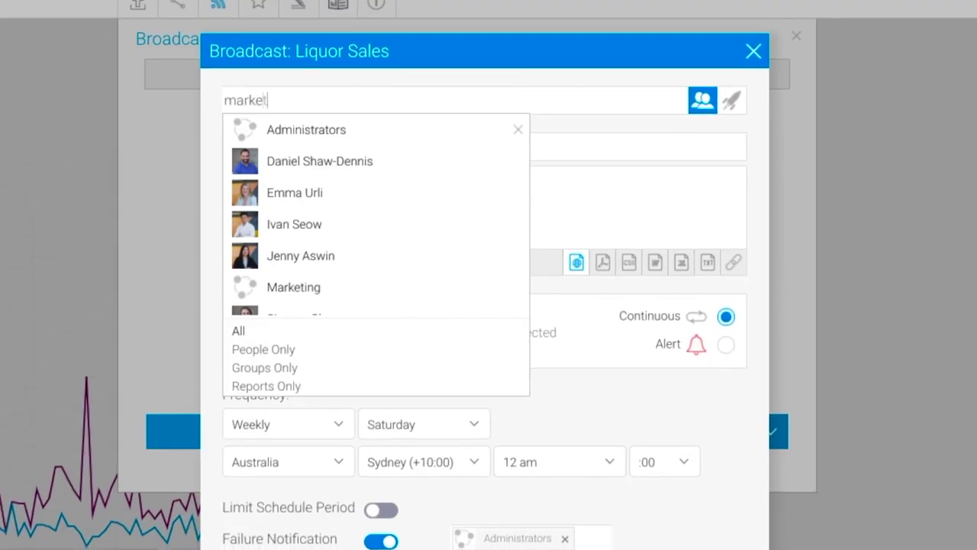
left_click(305, 286)
Title the broadcast 'Weekly liquor sales', schedule it for Fridays, and save it
left_click(414, 126)
type("Weekly liquor sales")
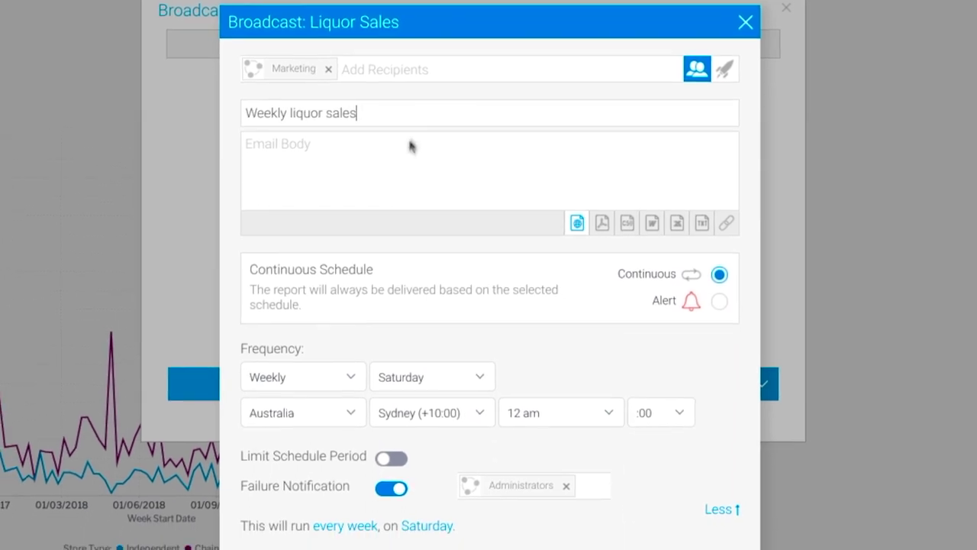
left_click(410, 136)
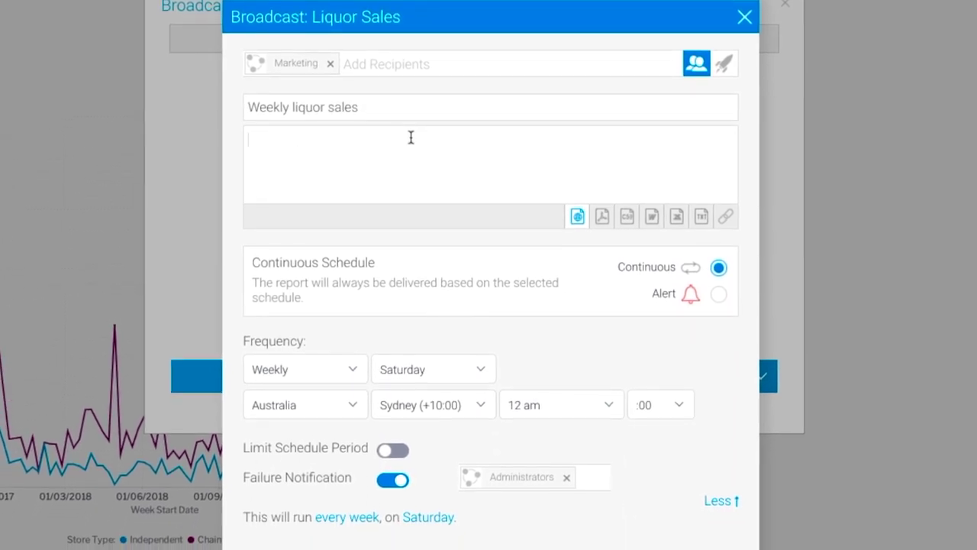
left_click(463, 378)
left_click(466, 349)
left_click(561, 403)
left_click(567, 542)
left_click(724, 61)
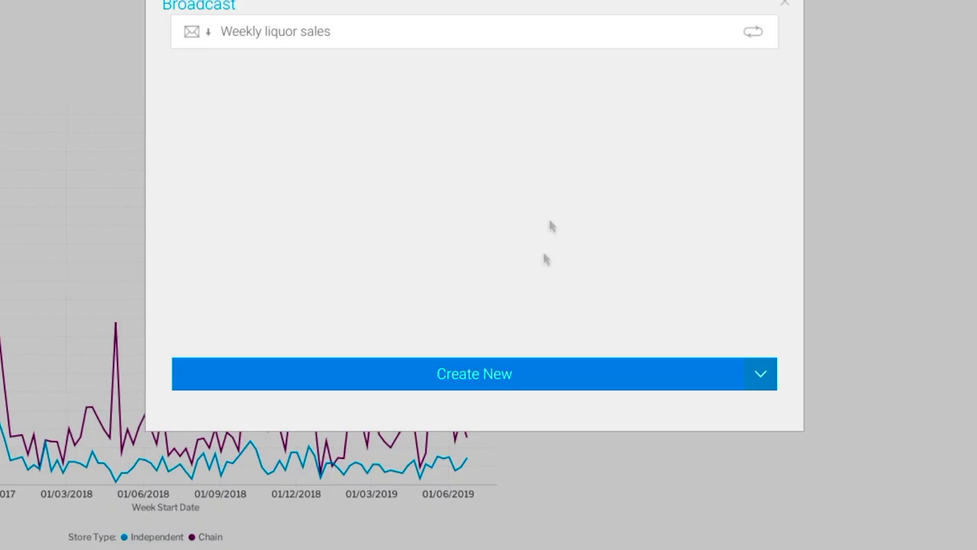
left_click(570, 38)
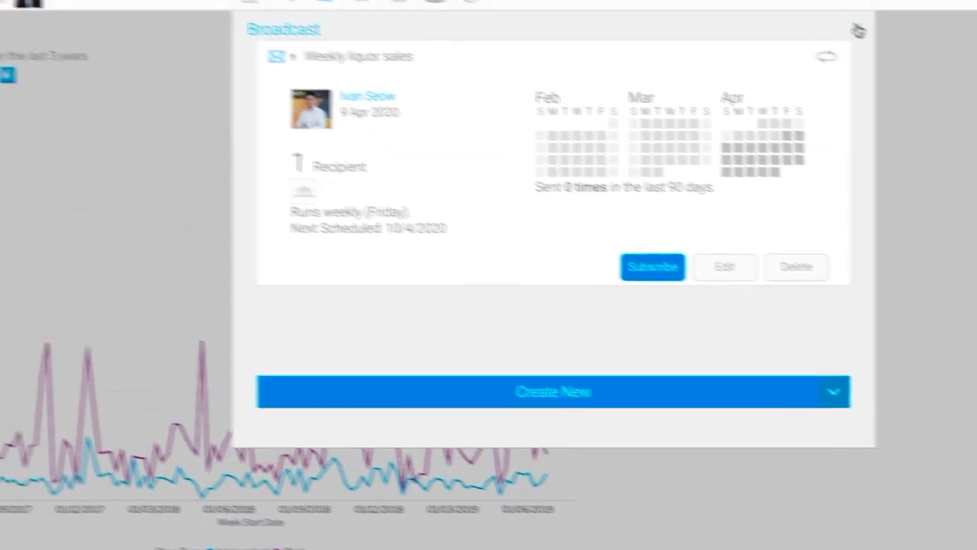
left_click(858, 30)
Choose PDF as the Liquor Sales export format
left_click(431, 52)
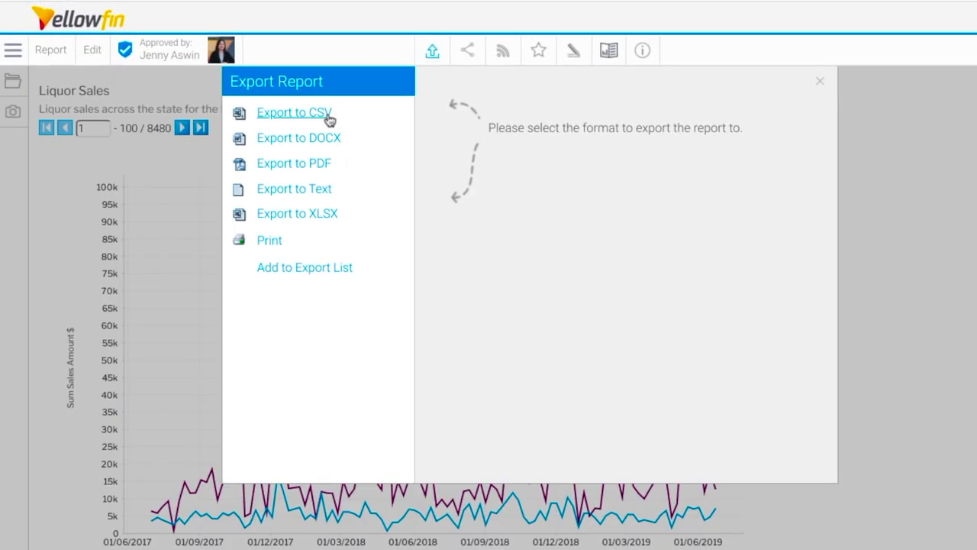
left_click(327, 166)
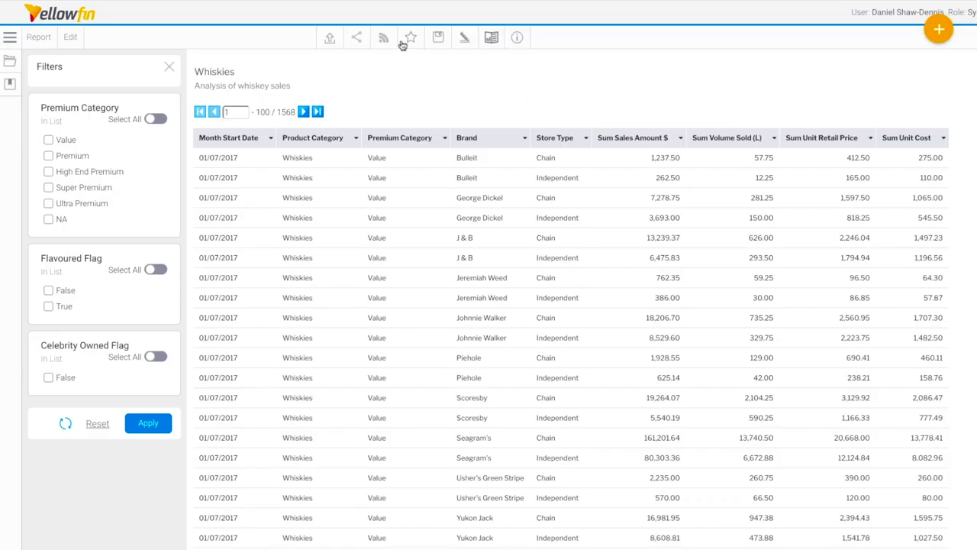
Open the Whiskies report's broadcast list and show the new-schedule type choices
left_click(383, 38)
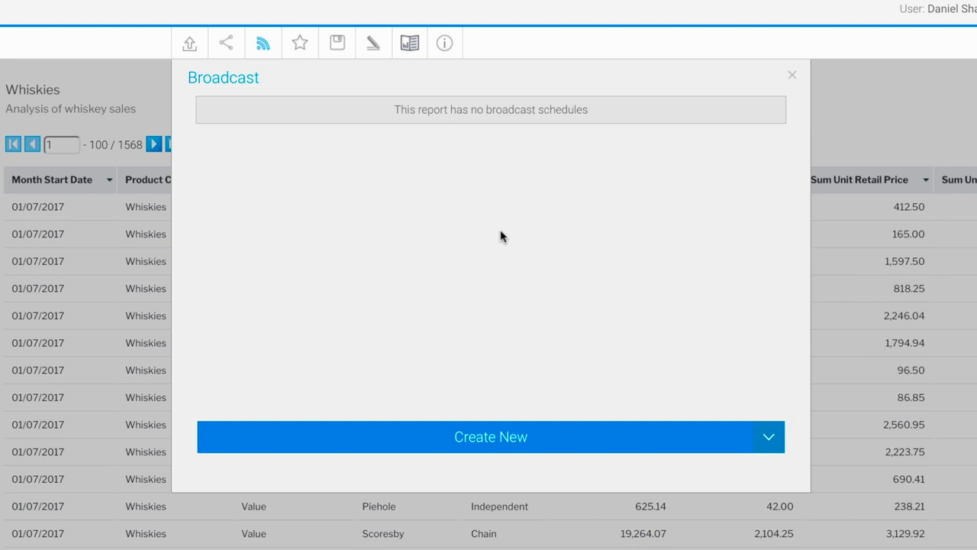
left_click(701, 443)
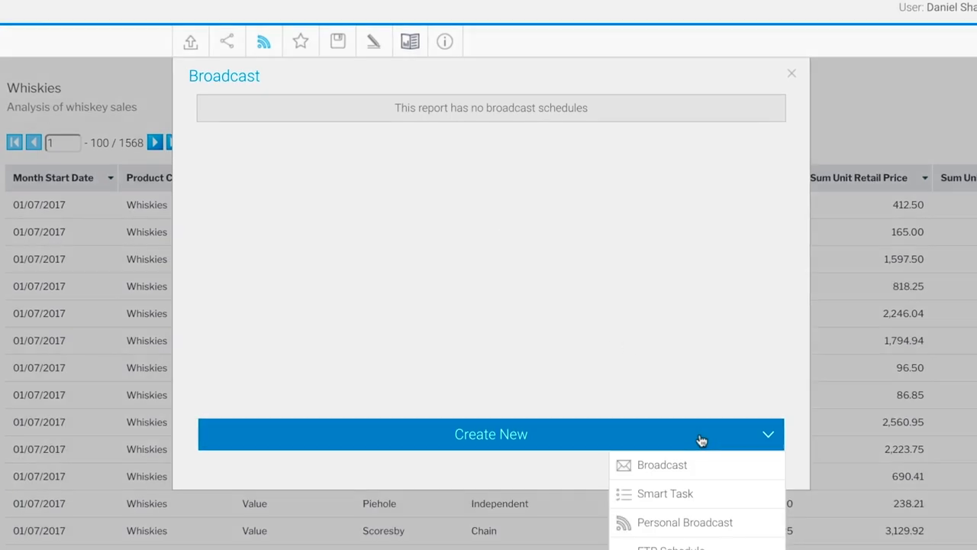
Create an alert broadcast triggered when Volume Sold is at least 2,000,000
left_click(692, 467)
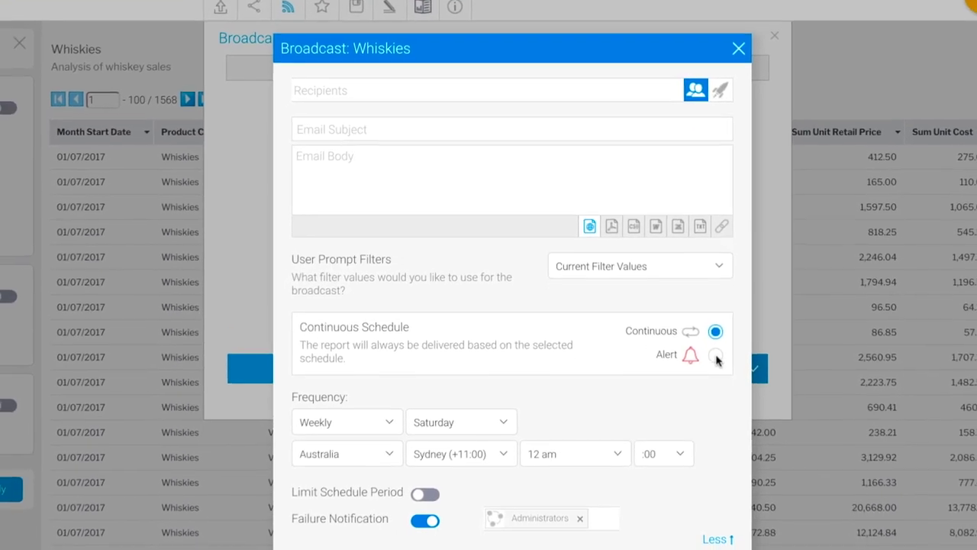
left_click(715, 356)
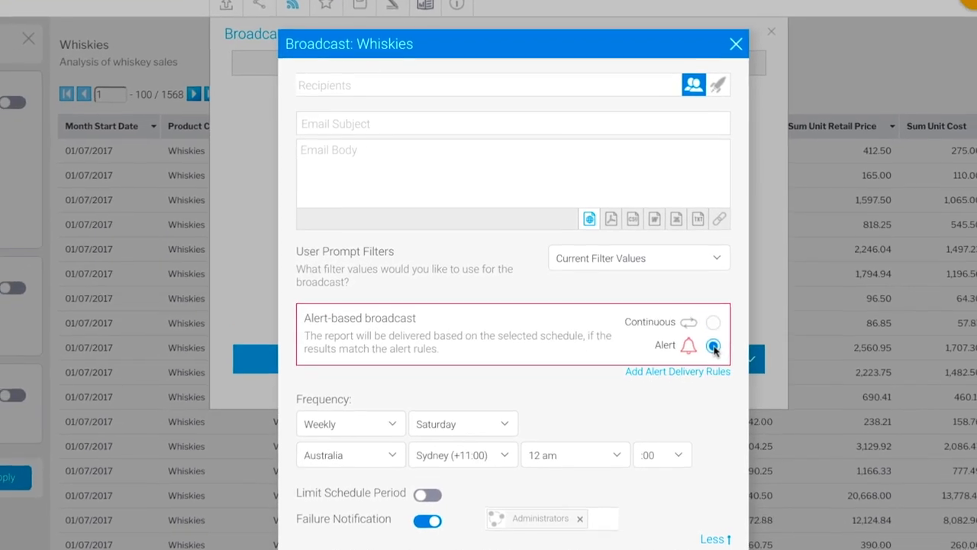
left_click(676, 371)
left_click(436, 255)
left_click(435, 175)
left_click(565, 255)
left_click(572, 229)
left_click(568, 277)
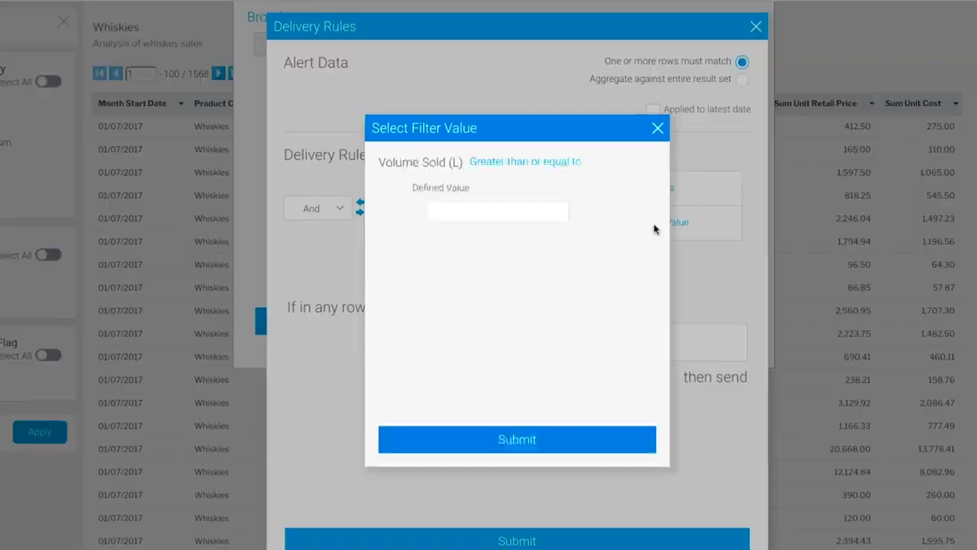
left_click(570, 218)
type("2,000,000")
left_click(563, 421)
left_click(590, 519)
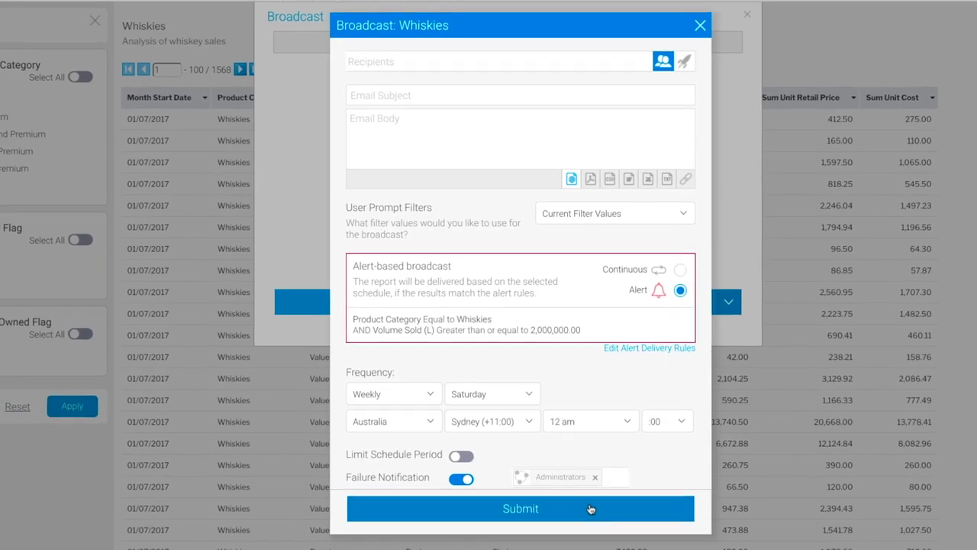
Add two colleague recipients and deliver the alert on Fridays at 9 am
left_click(420, 68)
left_click(427, 122)
left_click(504, 186)
left_click(478, 386)
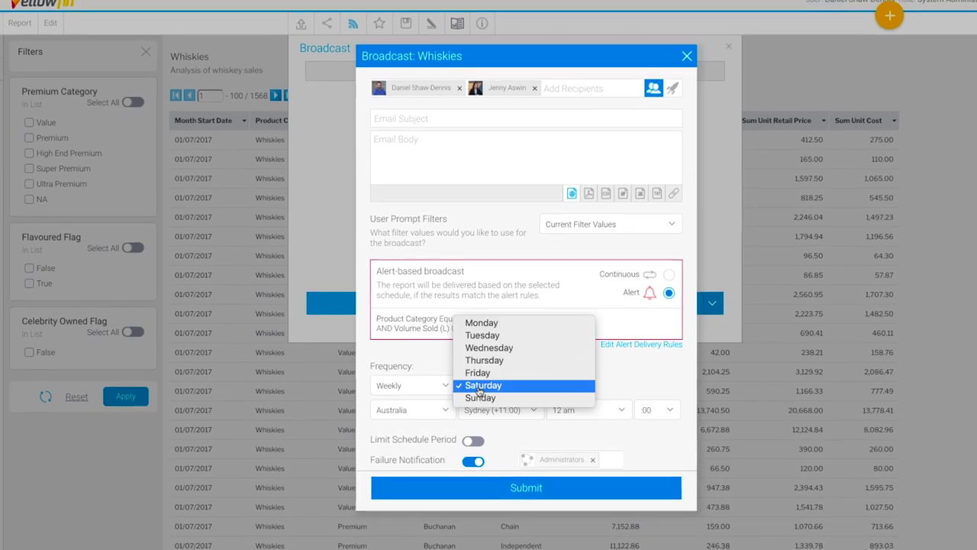
left_click(481, 371)
left_click(569, 411)
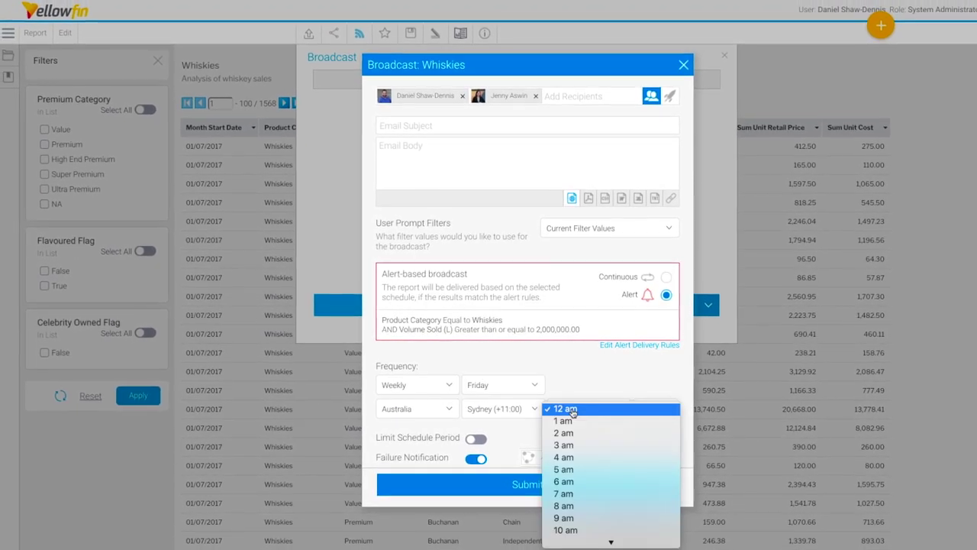
left_click(569, 517)
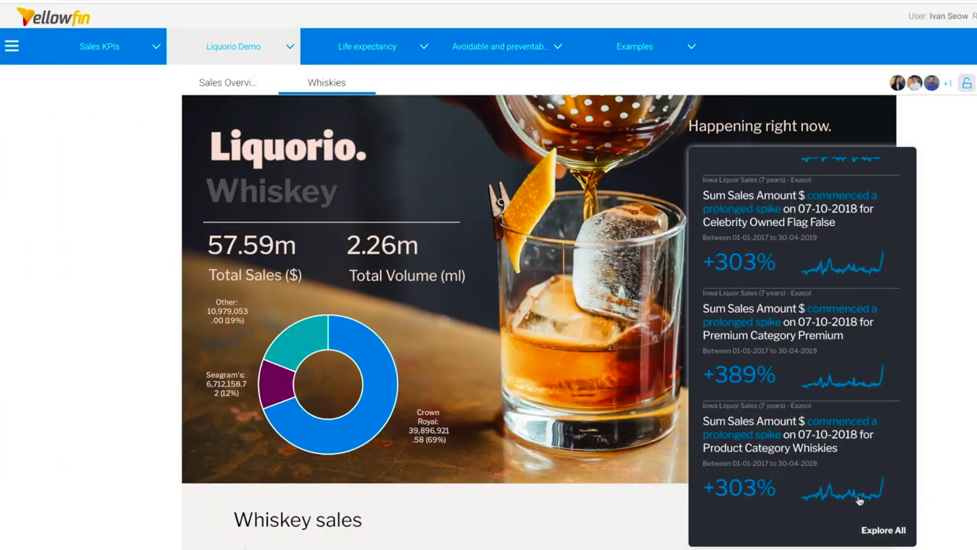
Extend the Whiskies spike chart's date range, overlaying household income and the 0.9523 correlated series
left_click(778, 489)
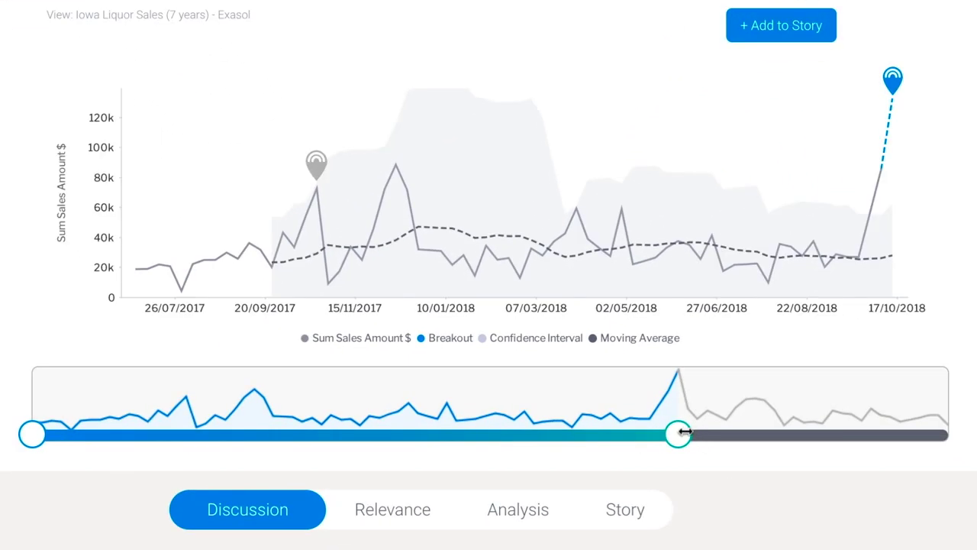
left_click_drag(684, 432, 930, 458)
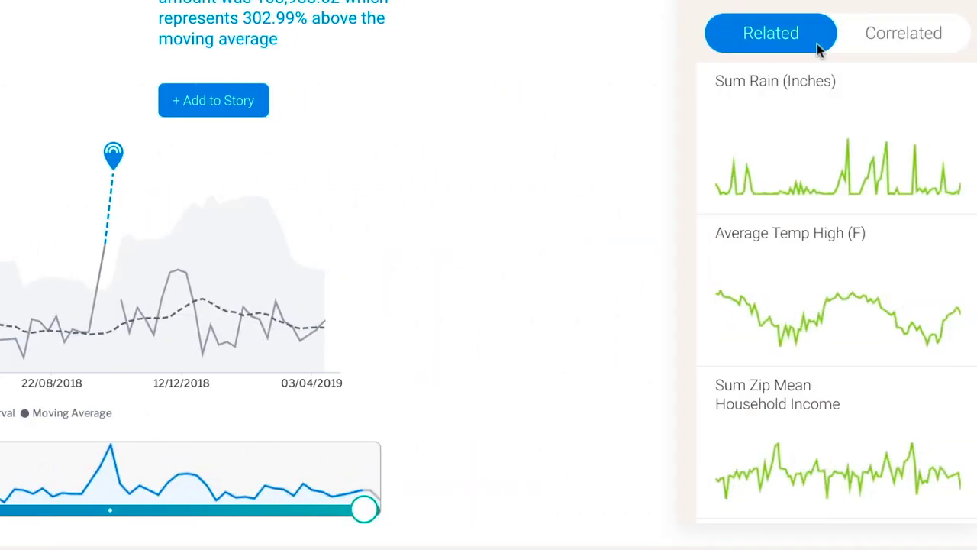
left_click(791, 411)
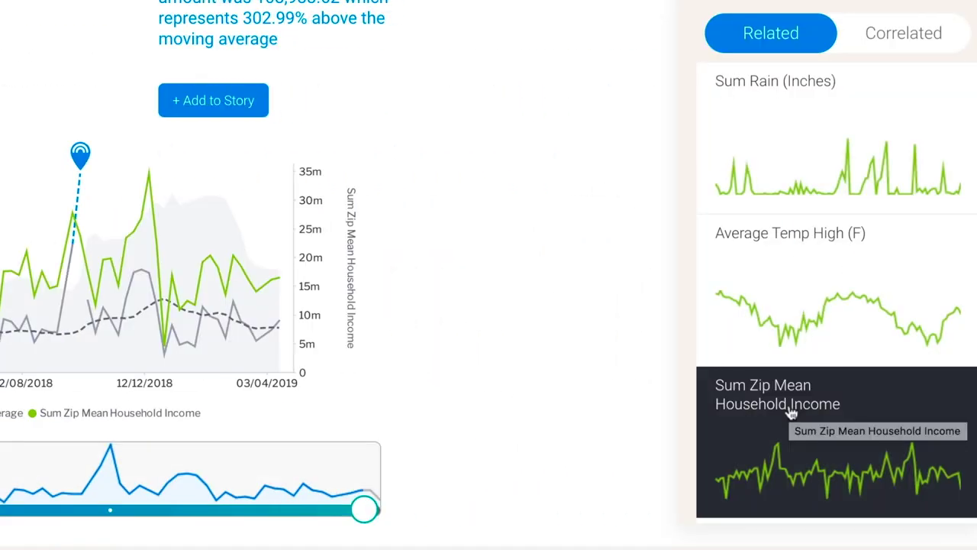
left_click(894, 34)
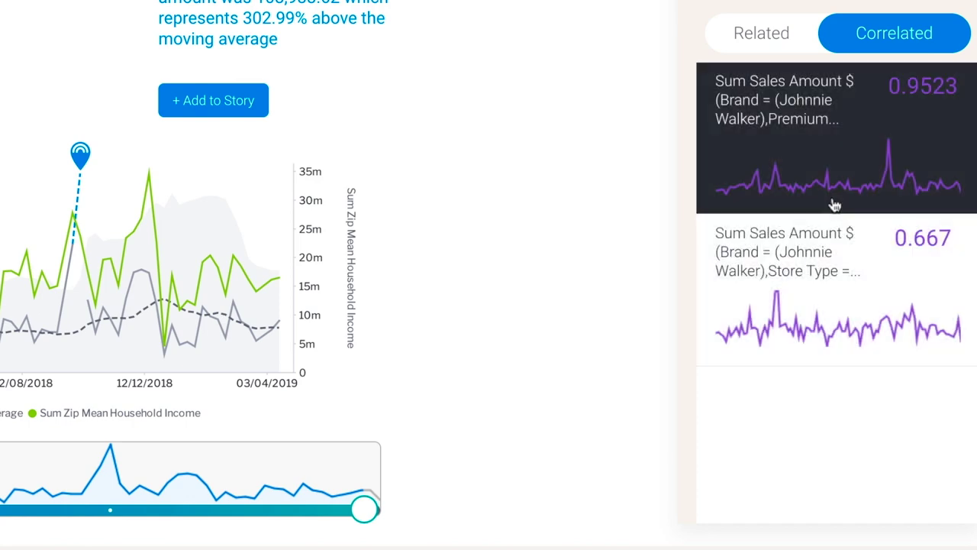
left_click(832, 200)
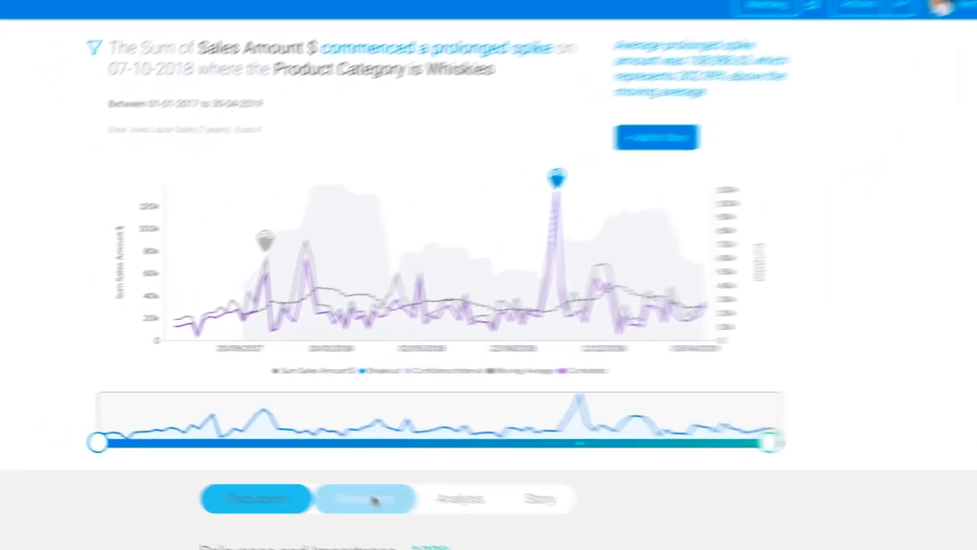
Review the spike's Relevance and Analysis tabs, then see who is watching it
left_click(260, 480)
scroll(433, 534, "down", 2)
scroll(435, 526, "down", 2)
scroll(436, 512, "down", 1)
scroll(435, 488, "down", 1)
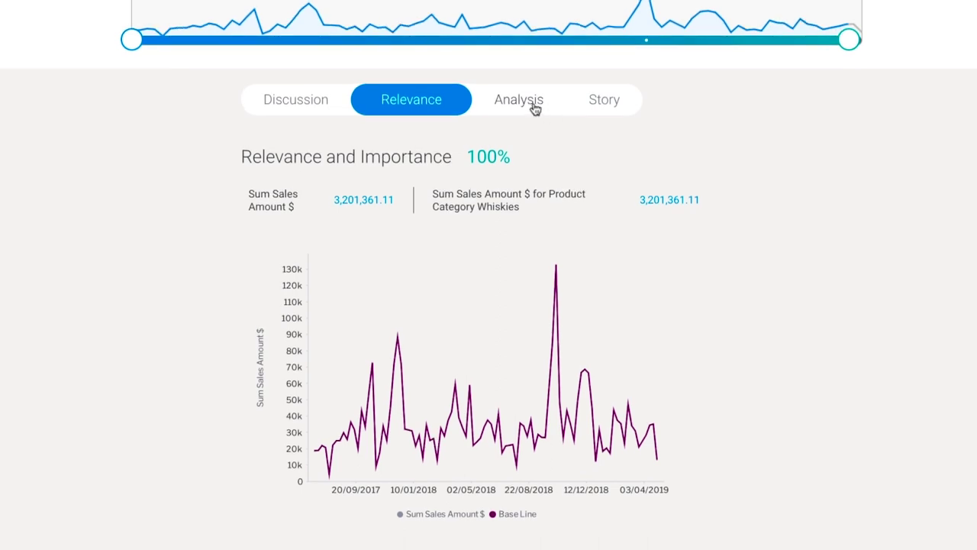
left_click(533, 108)
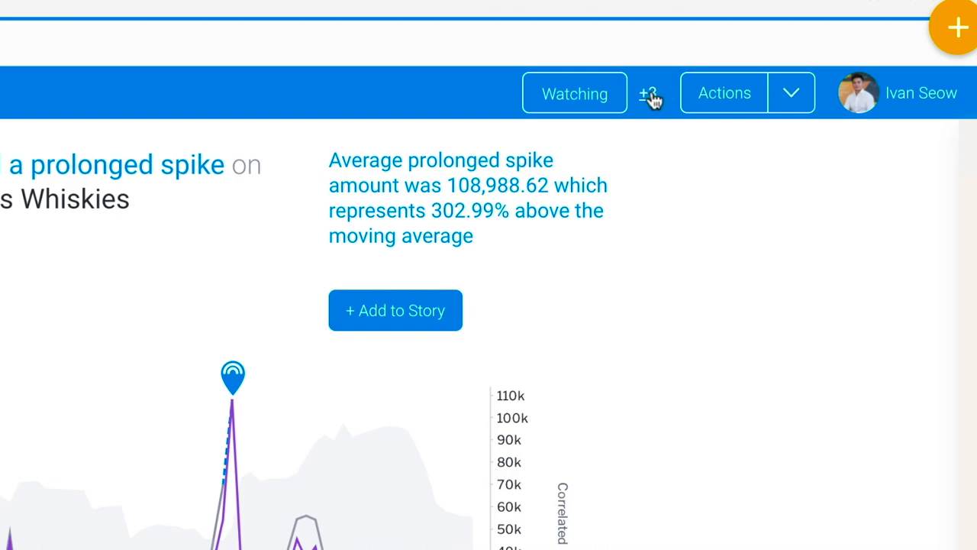
left_click(649, 95)
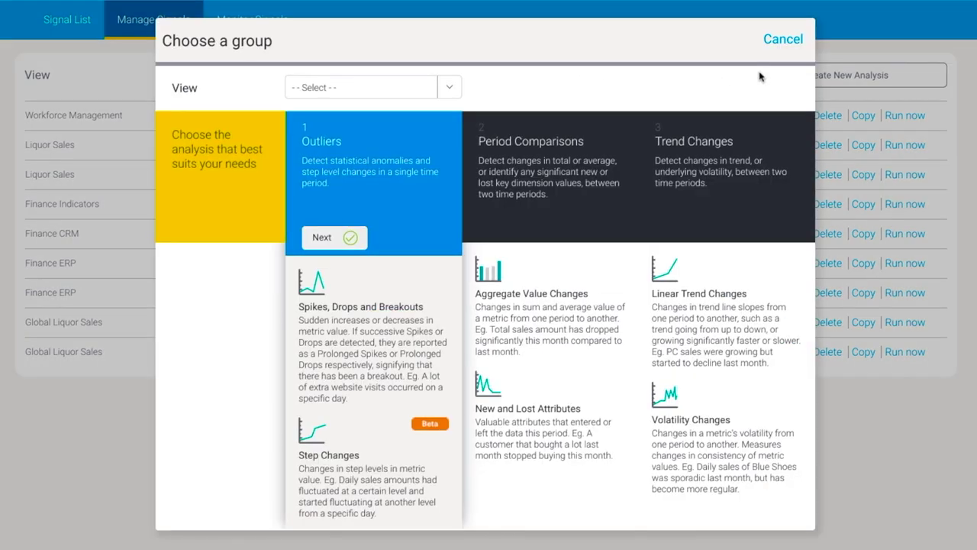
Base the outlier analysis on the Liquor Sales view with Units Sold as the metric
left_click(442, 87)
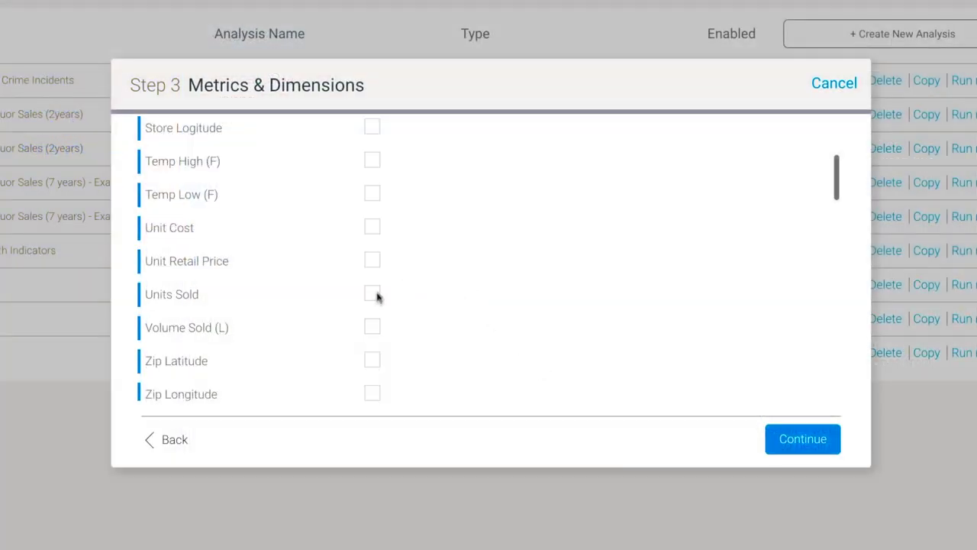
left_click(373, 295)
scroll(471, 388, "down", 3)
scroll(471, 389, "down", 3)
scroll(471, 388, "down", 3)
scroll(471, 390, "down", 2)
scroll(471, 390, "down", 3)
scroll(471, 390, "down", 3)
scroll(471, 390, "down", 3)
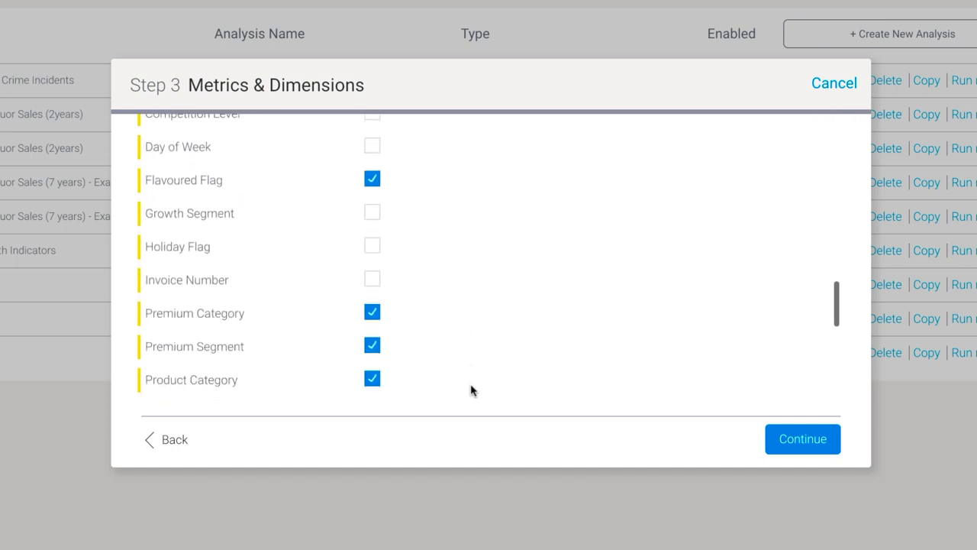
scroll(471, 390, "down", 2)
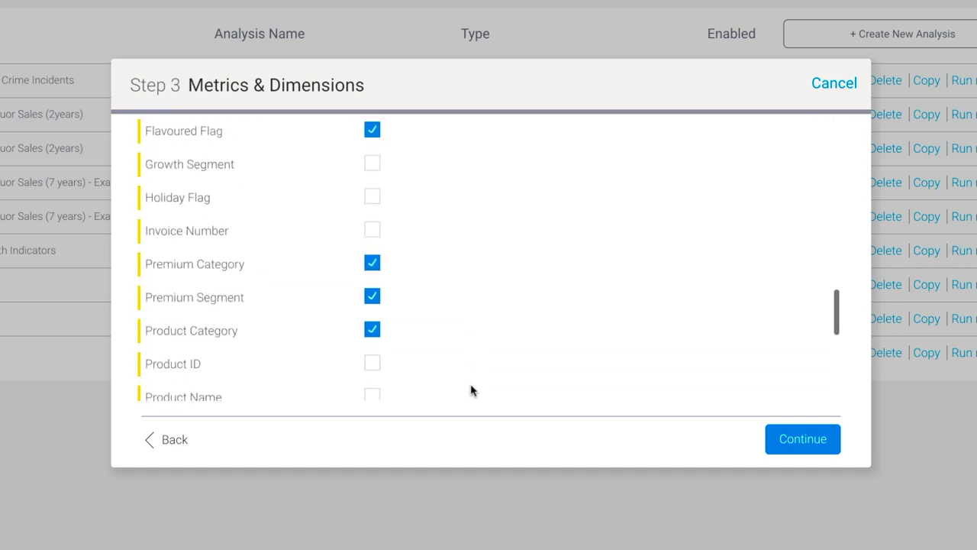
Continue past the filters and limit the signals to selected recipient users
left_click(786, 450)
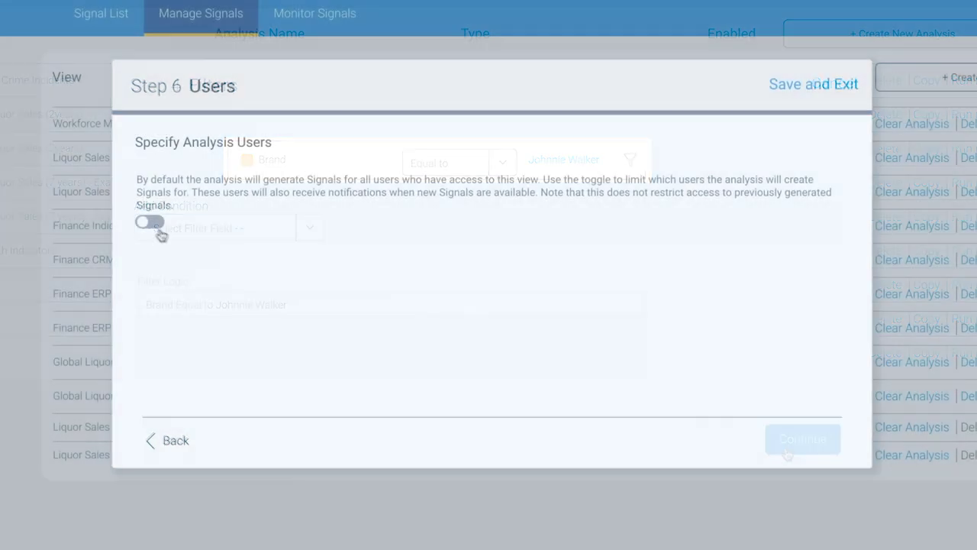
left_click(153, 223)
left_click(200, 249)
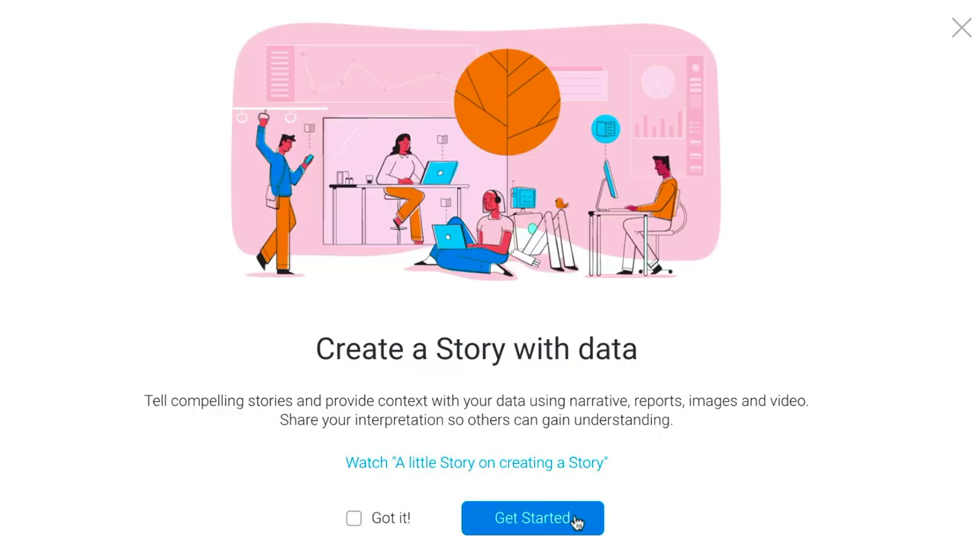
Start a story titled 'Winter has come, and it's caused a spike in sales' with a White Walker header
left_click(576, 522)
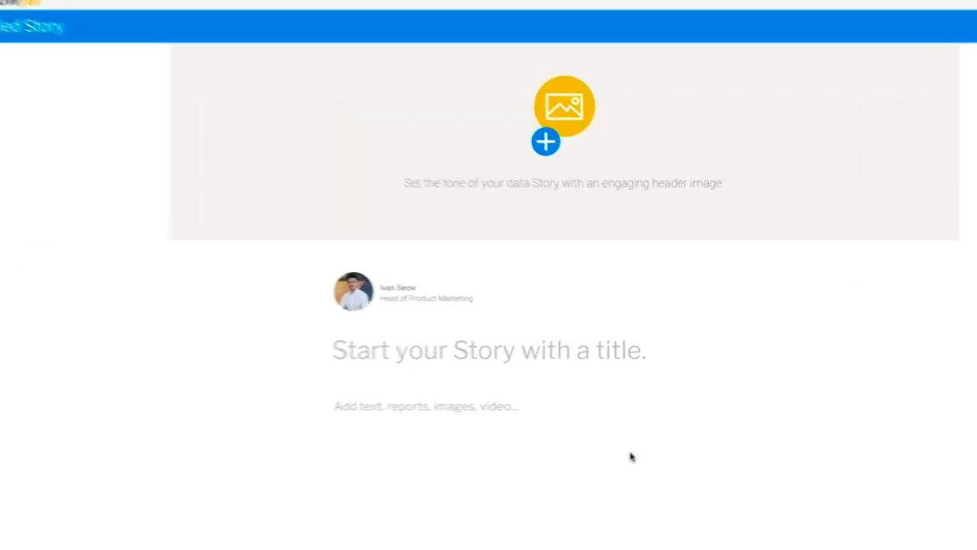
left_click(504, 139)
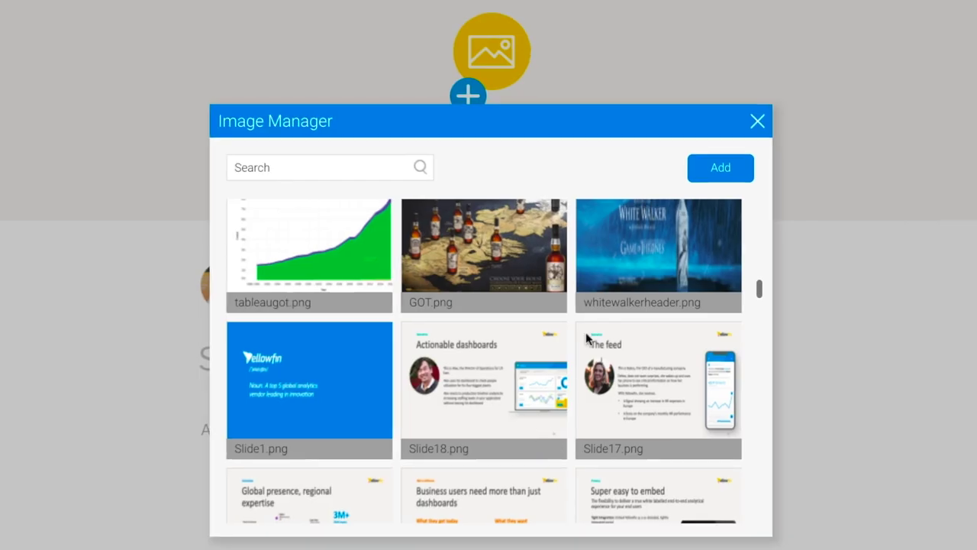
left_click(633, 267)
type("Winter has come,")
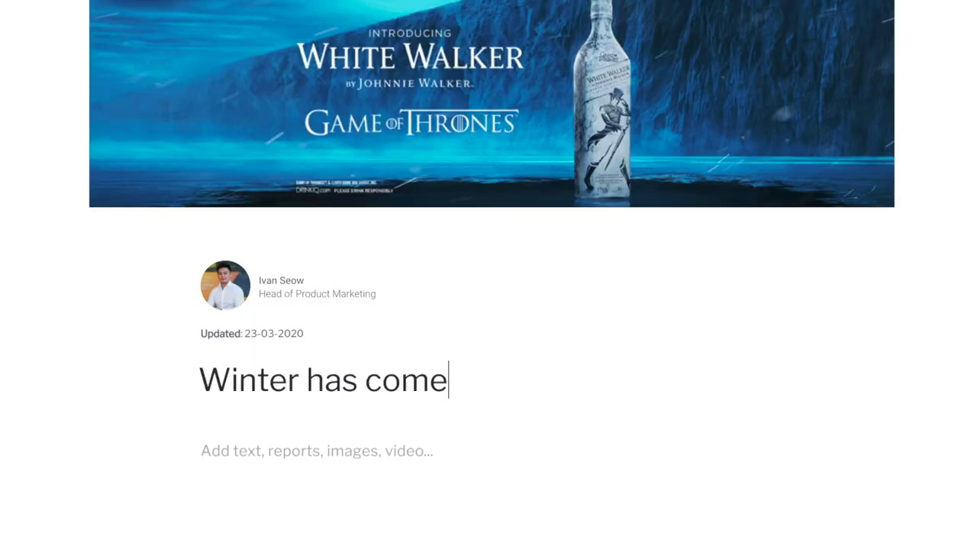
type(" and it's caused a spike in sales")
key("Return")
Write the sales-spike narrative, insert the product report, and browse embeddable external dashboards
type("This story explains the prolonged spike in sales Johnny Walker liquor which")
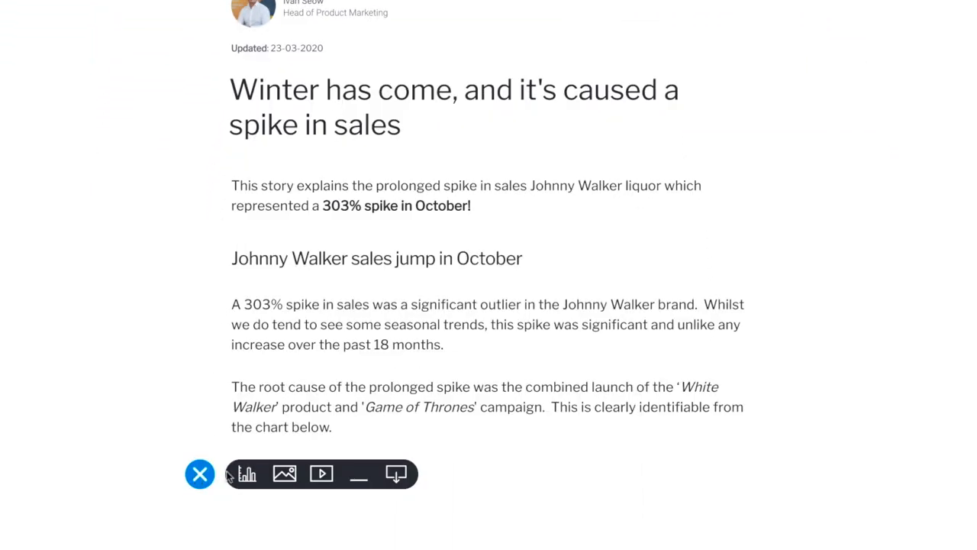
left_click(242, 473)
left_click(239, 157)
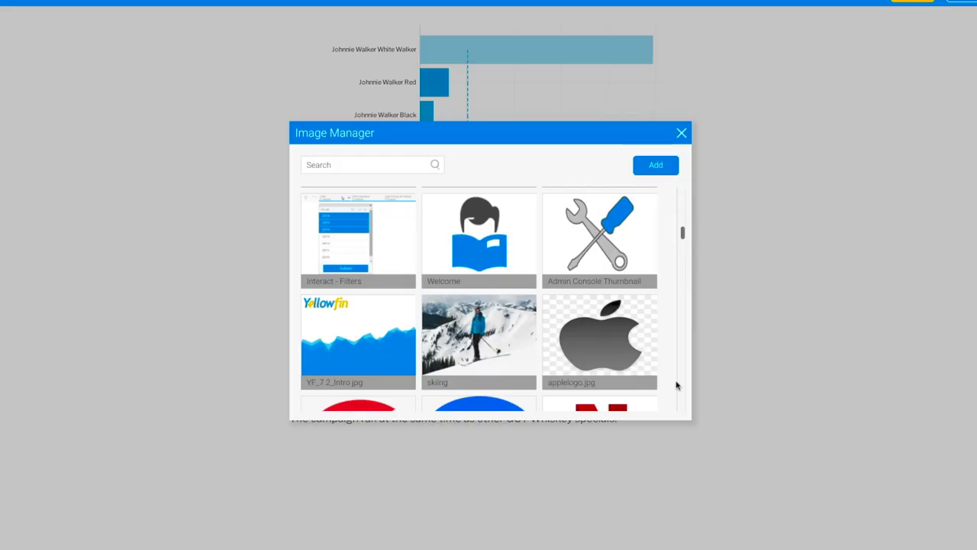
scroll(676, 386, "down", 3)
scroll(676, 385, "down", 3)
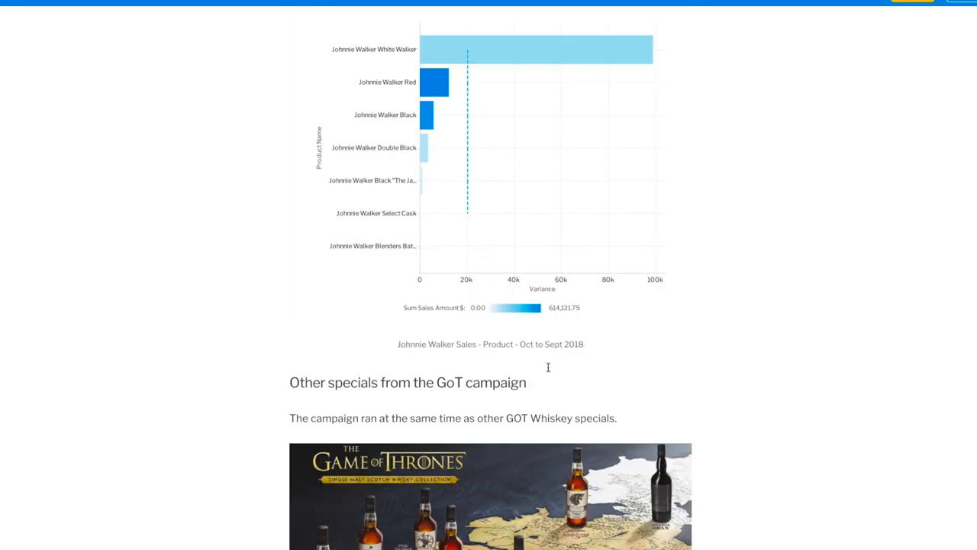
scroll(702, 522, "down", 4)
scroll(702, 522, "down", 1)
type("The release of a super premium, limited edition collection of Single Malt Scotch Whiskies. See sales below:")
left_click(265, 459)
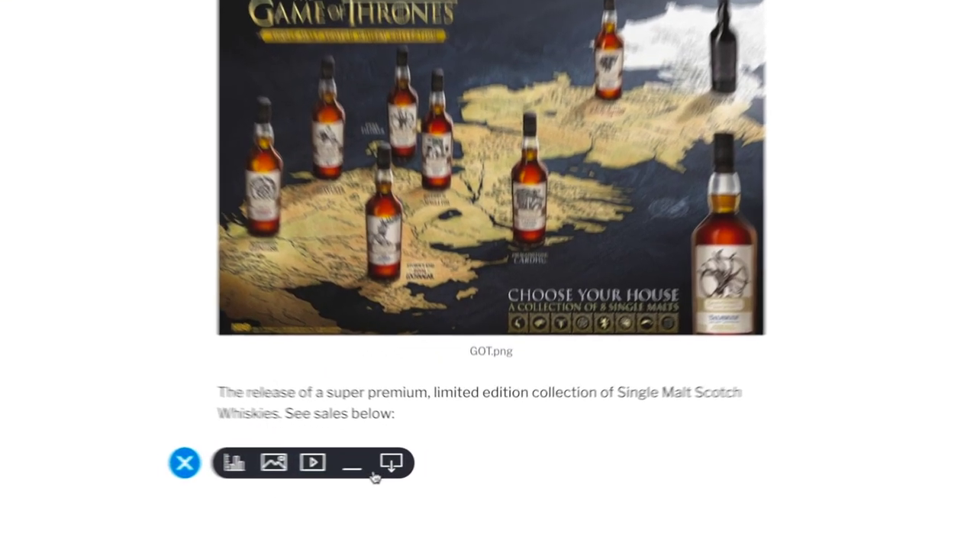
left_click(377, 474)
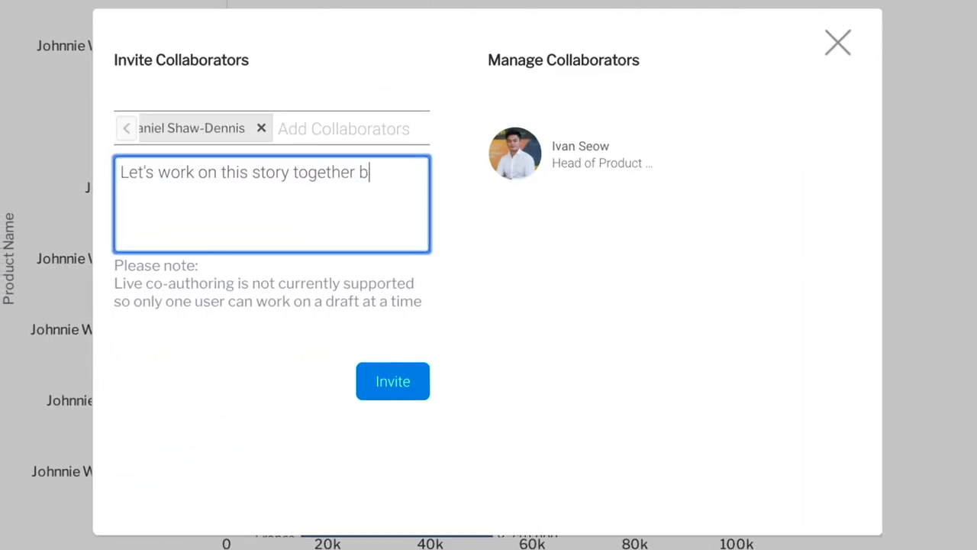
Send the invite, publish as 'How TV and Whiskey make a good combo', and share to Marketing
type("fore sharing it.")
left_click(387, 379)
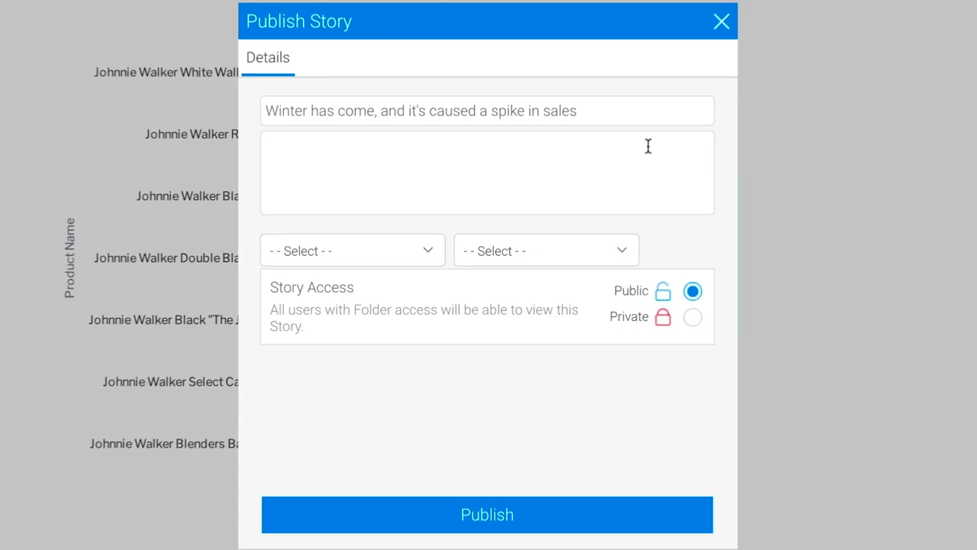
type("How TV and Whiskey make a good combo")
left_click(425, 251)
left_click(318, 321)
left_click(541, 250)
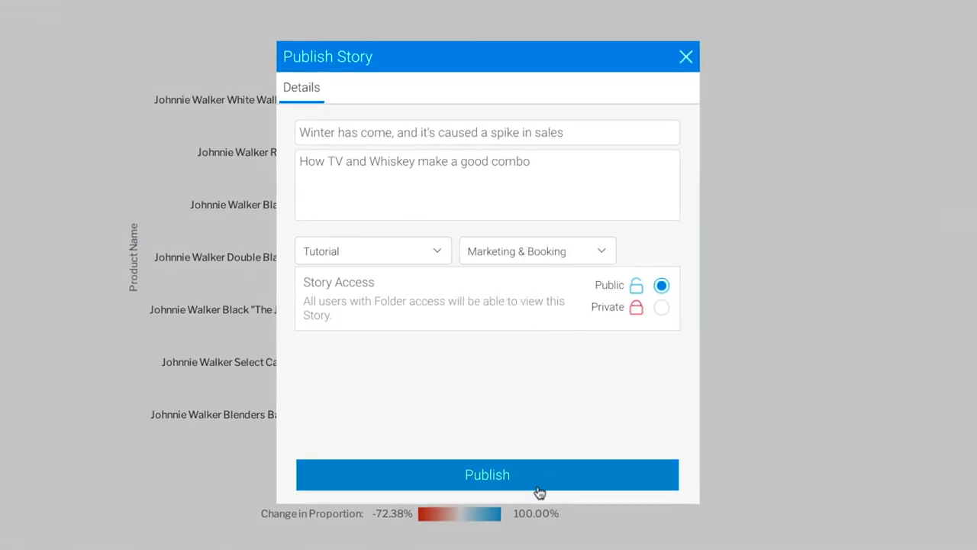
type("See the latest in whiskey sales")
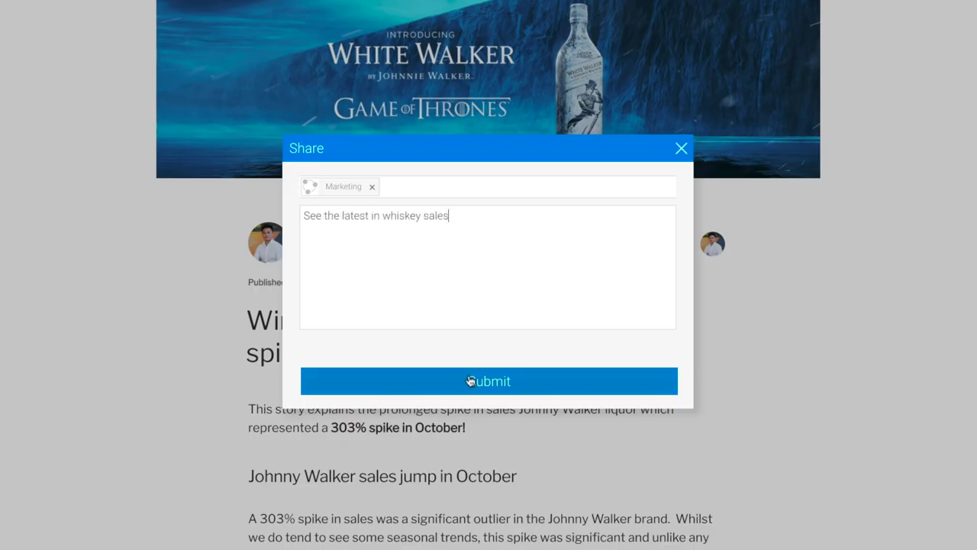
left_click(470, 381)
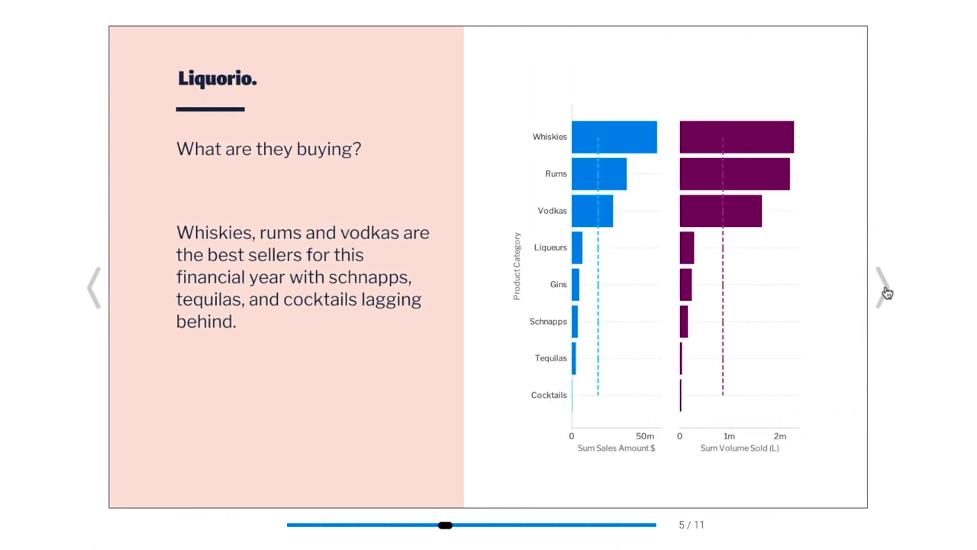
Exit the Liquorio slideshow with Esc and bring up the new-content types
key("Escape")
left_click(883, 9)
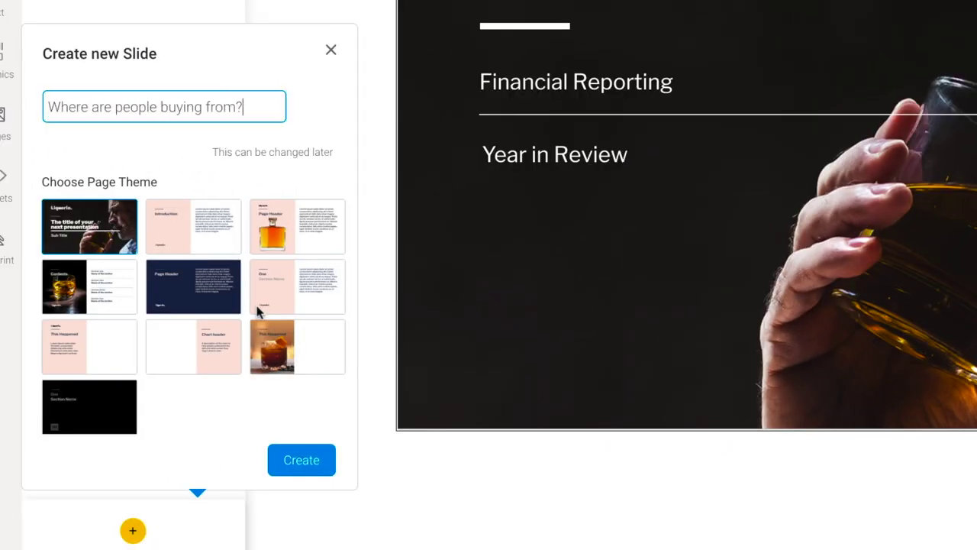
Create the new slide using the Chart header layout
left_click(206, 356)
left_click(287, 464)
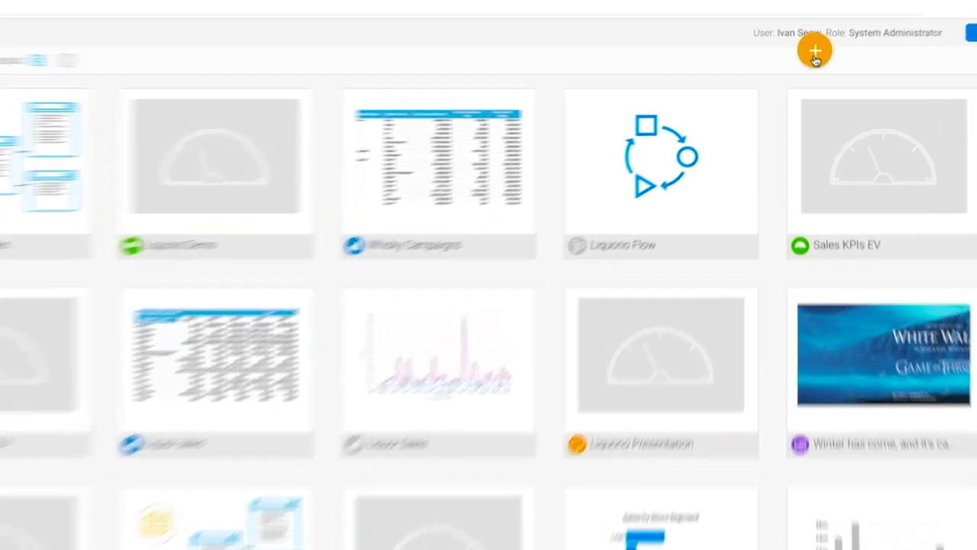
Create a new CSV data source described as 'Store' and load it into data preparation
left_click(813, 67)
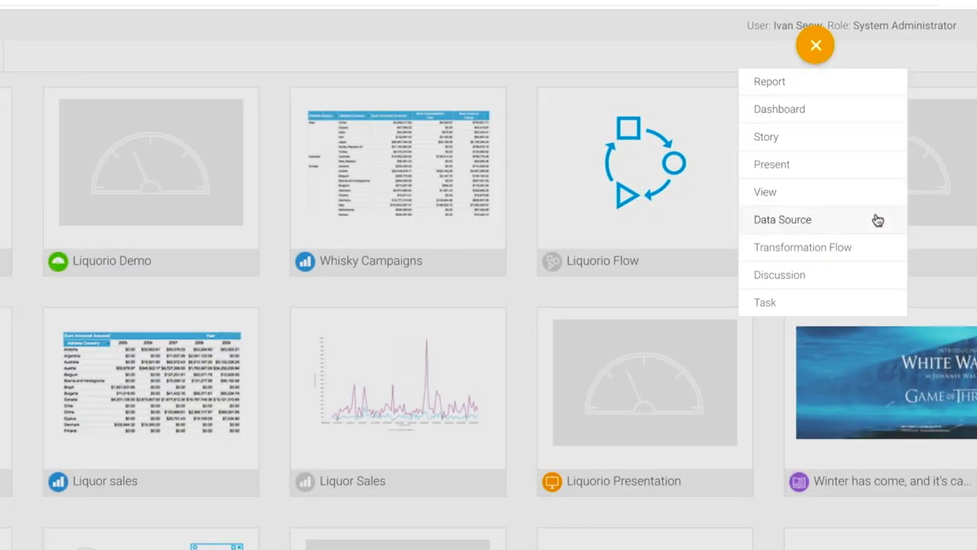
left_click(782, 220)
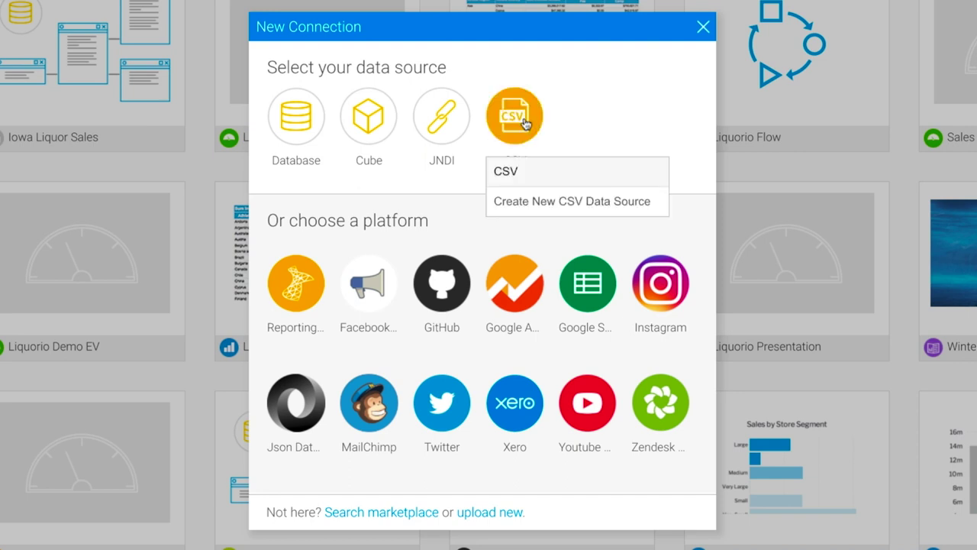
left_click(573, 201)
left_click(645, 501)
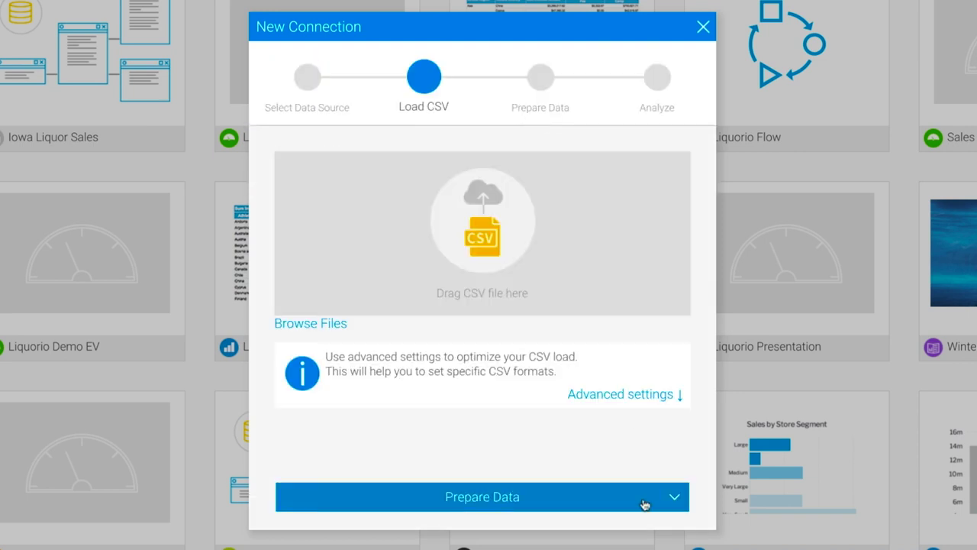
left_click(584, 288)
type("Store")
left_click(578, 509)
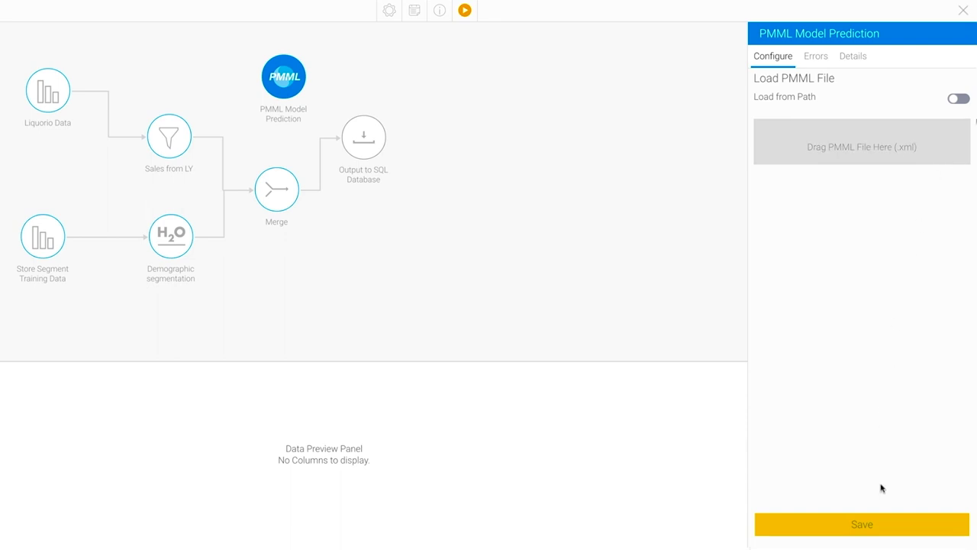
Run the transformation flow and enable scheduling for it
left_click(886, 517)
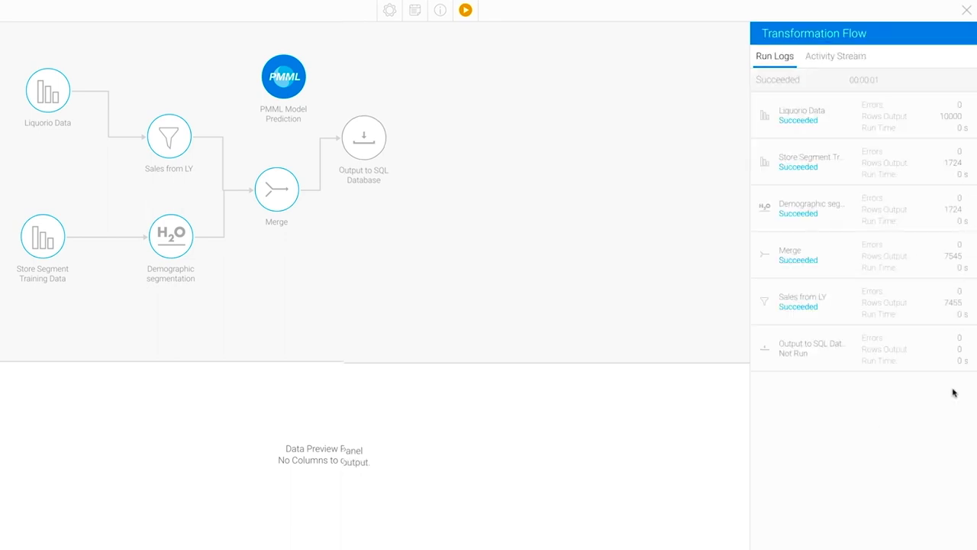
left_click(414, 11)
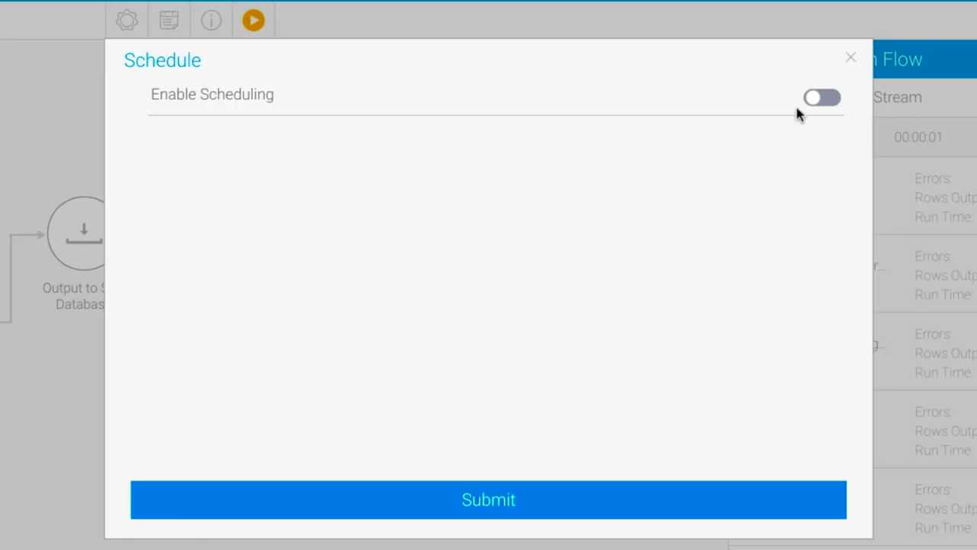
left_click(829, 101)
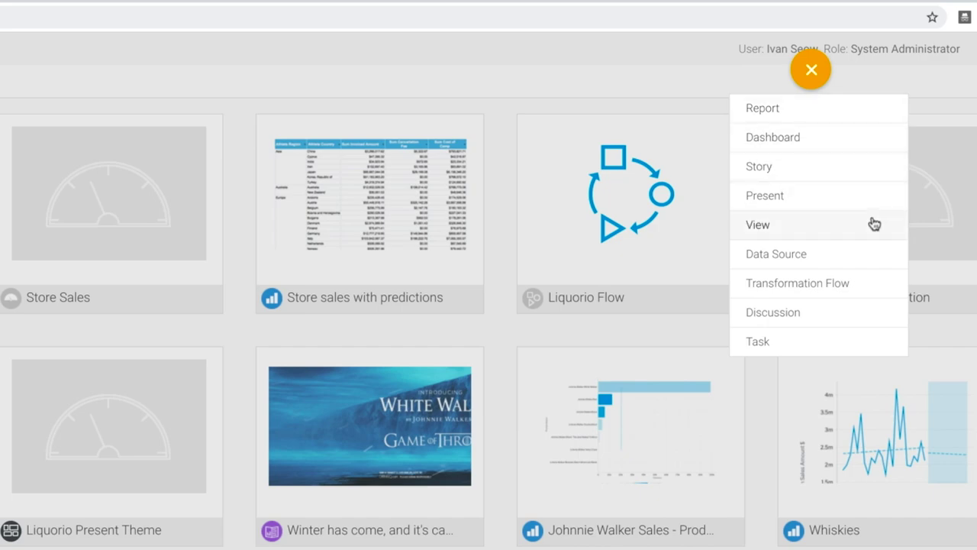
Start a multi-table view on the Liquorio Exasol data source
left_click(870, 220)
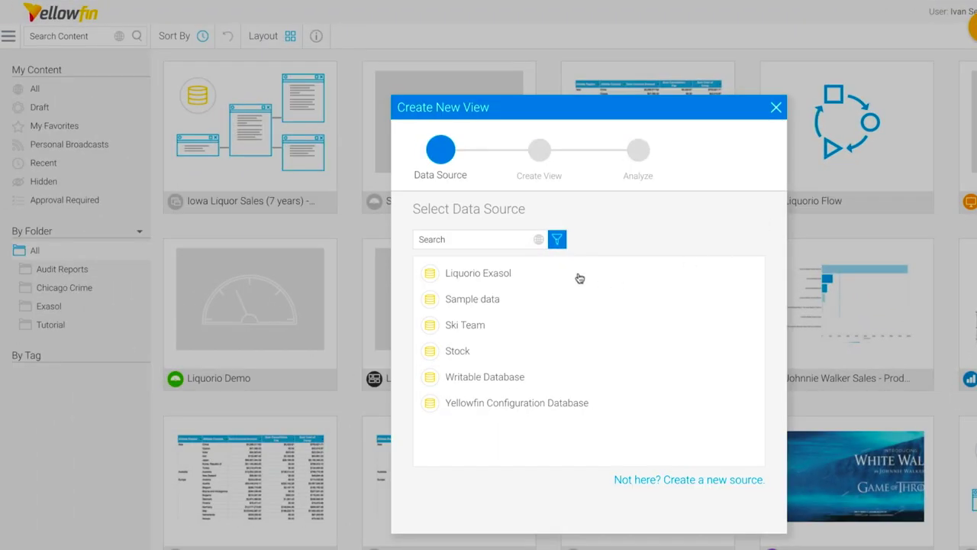
left_click(578, 277)
left_click(764, 229)
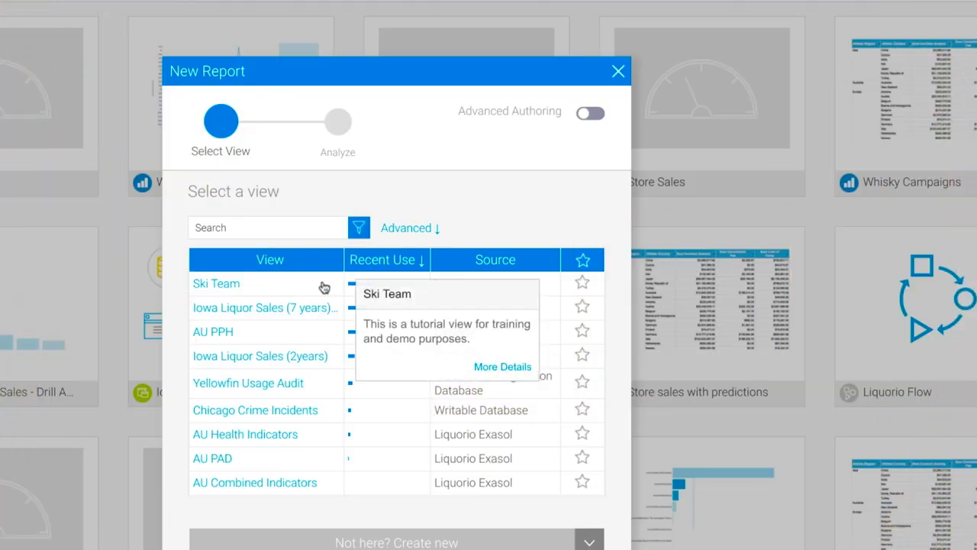
Create a report on Iowa Liquor Sales (7 years) with Week Start Date, Brand, Product Name, Premium Category
left_click(323, 308)
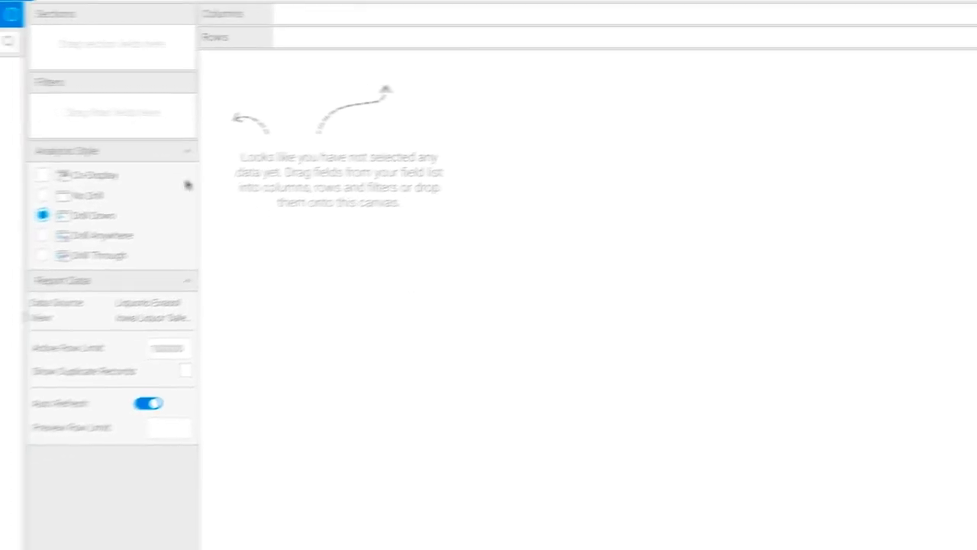
left_click(46, 124)
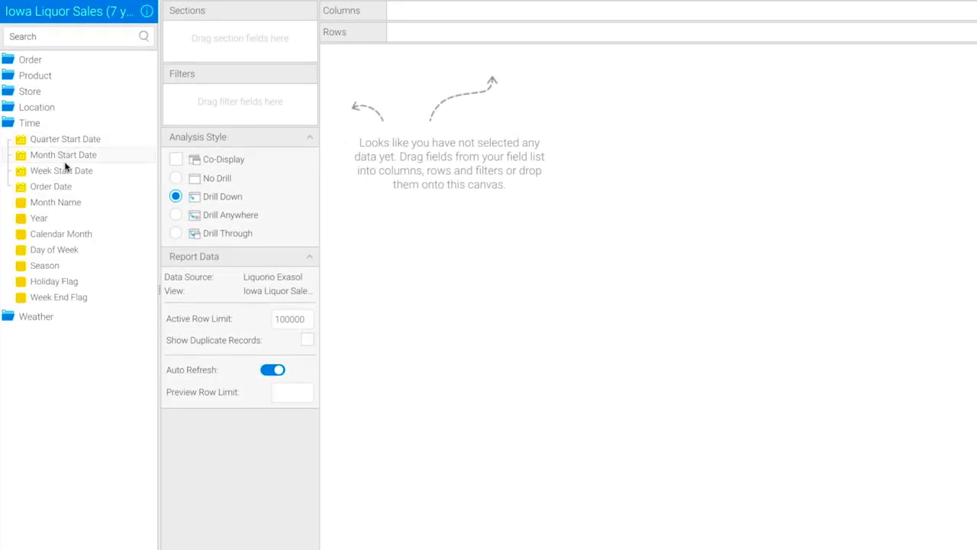
left_click_drag(65, 171, 381, 90)
left_click(37, 76)
left_click_drag(42, 91, 428, 91)
left_click(58, 107)
left_click(67, 170, "ctrl")
Filter by Brand and add Store Type, Account Name and Account Segment columns
left_click_drag(66, 170, 550, 221)
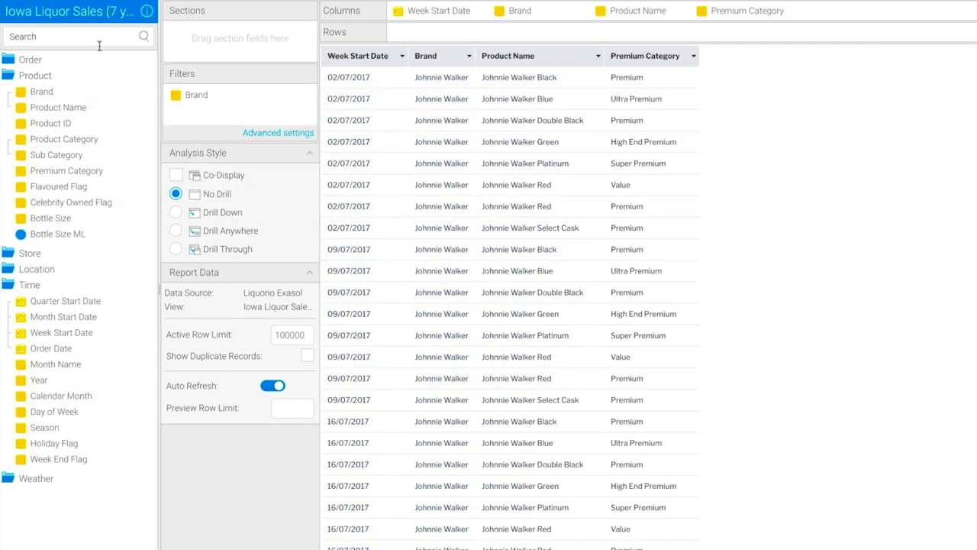
left_click(35, 75)
left_click(30, 91)
left_click(50, 105)
left_click(59, 120, "ctrl")
left_click_drag(58, 120, 458, 229)
left_click(30, 60)
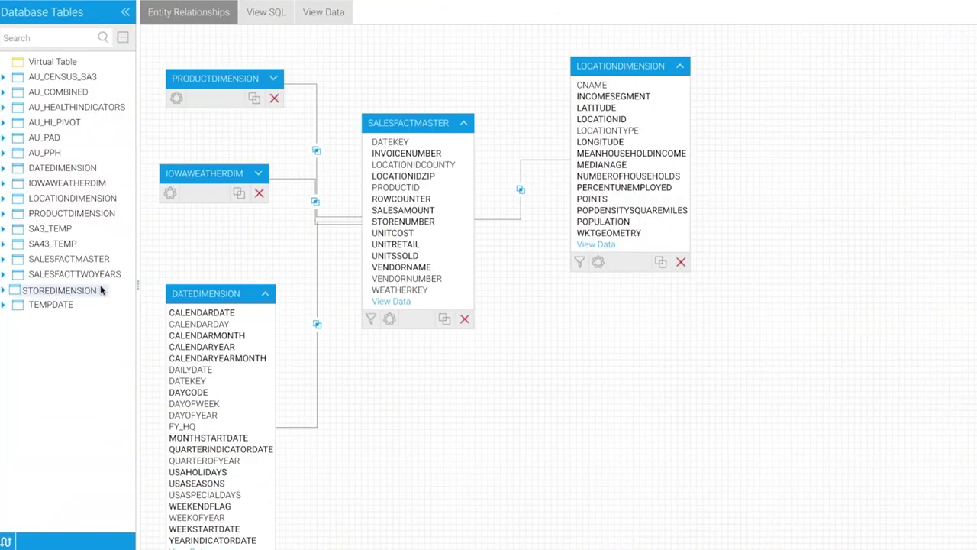
Join STOREDIMENSION to SALESFACTMASTER using auto-detected join columns and save the join
left_click_drag(66, 289, 670, 300)
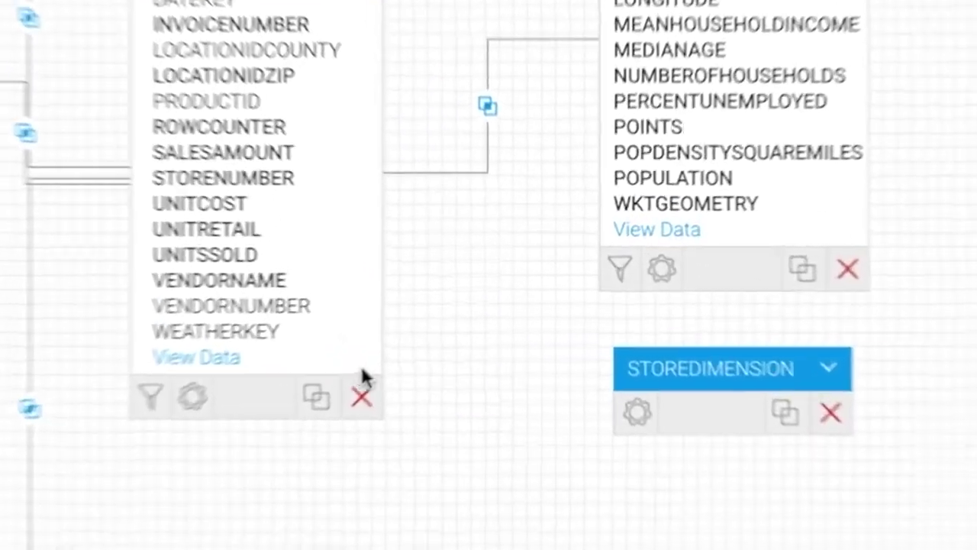
left_click(220, 294)
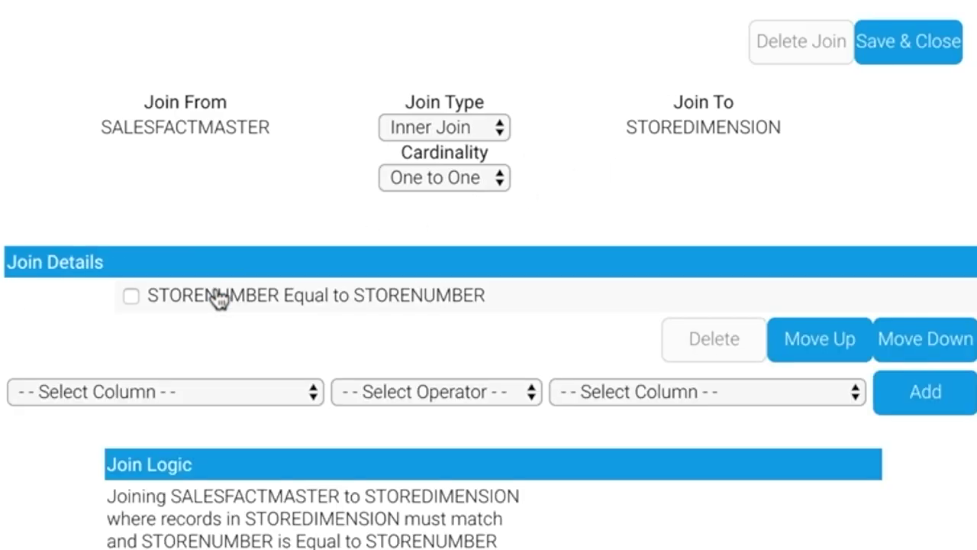
left_click(904, 44)
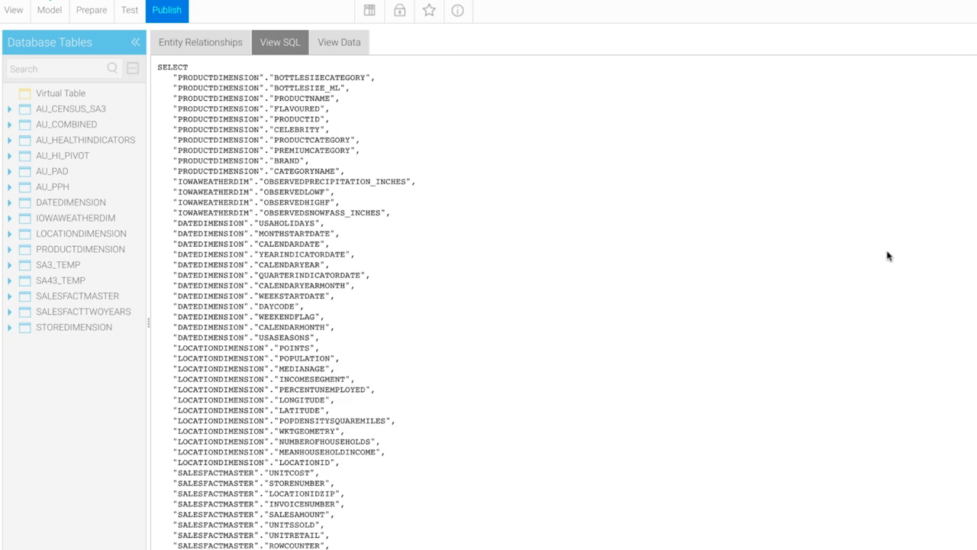
Preview the view's data rows, then add a virtual table to the model
scroll(888, 256, "down", 1)
scroll(888, 256, "down", 1)
scroll(888, 255, "down", 1)
scroll(888, 256, "down", 1)
scroll(887, 256, "down", 1)
scroll(887, 256, "down", 1)
scroll(888, 256, "down", 1)
scroll(888, 256, "down", 1)
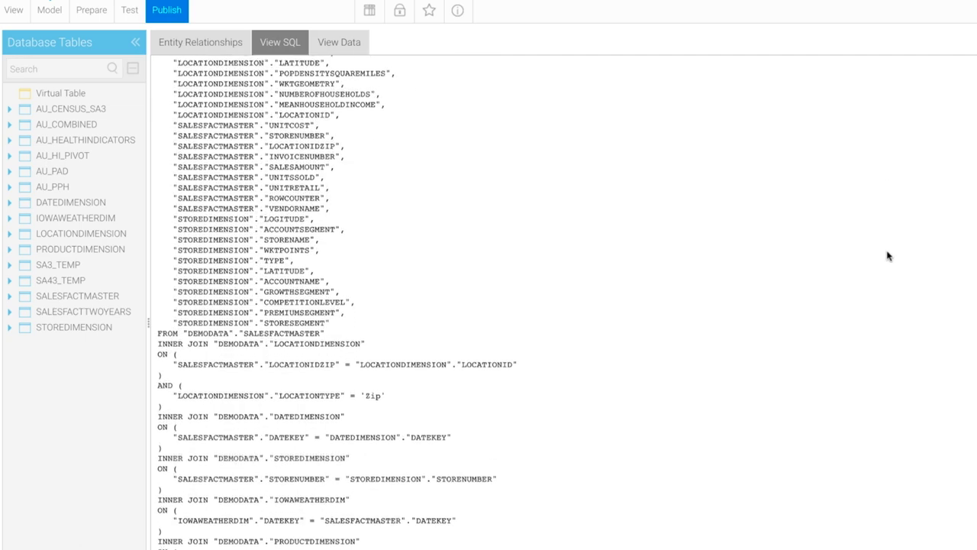
left_click(341, 46)
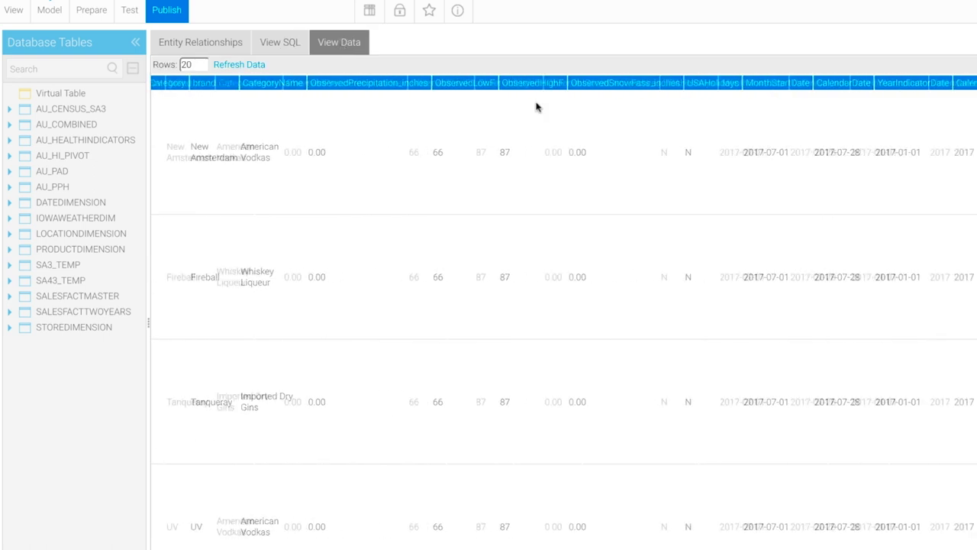
left_click(227, 44)
left_click_drag(60, 94, 416, 82)
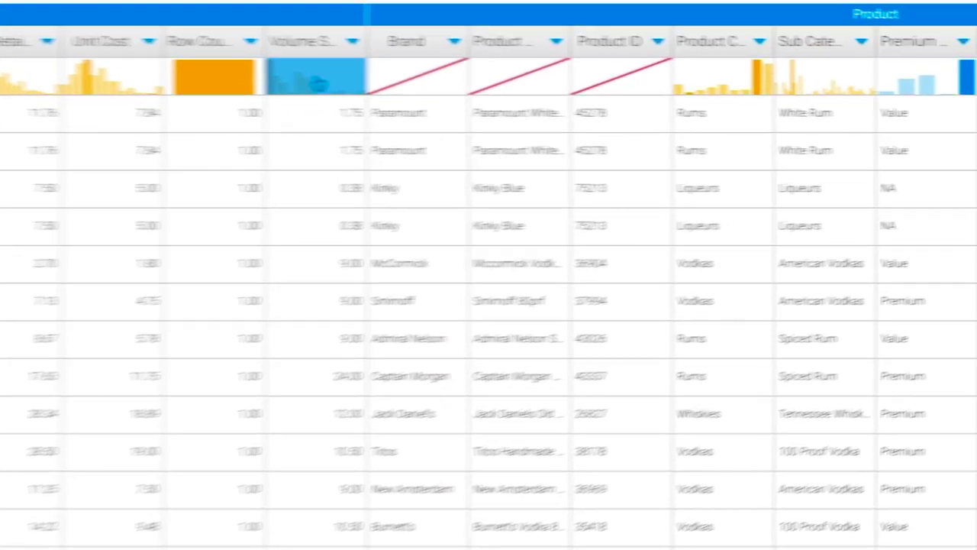
Profile Volume Sold and save the Volume Sold (L) calculated field
left_click(316, 82)
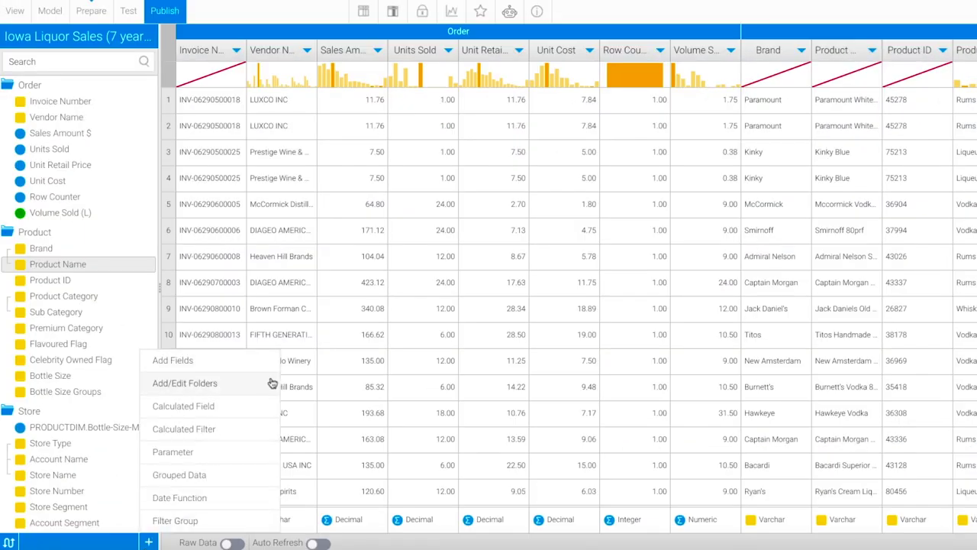
left_click(267, 406)
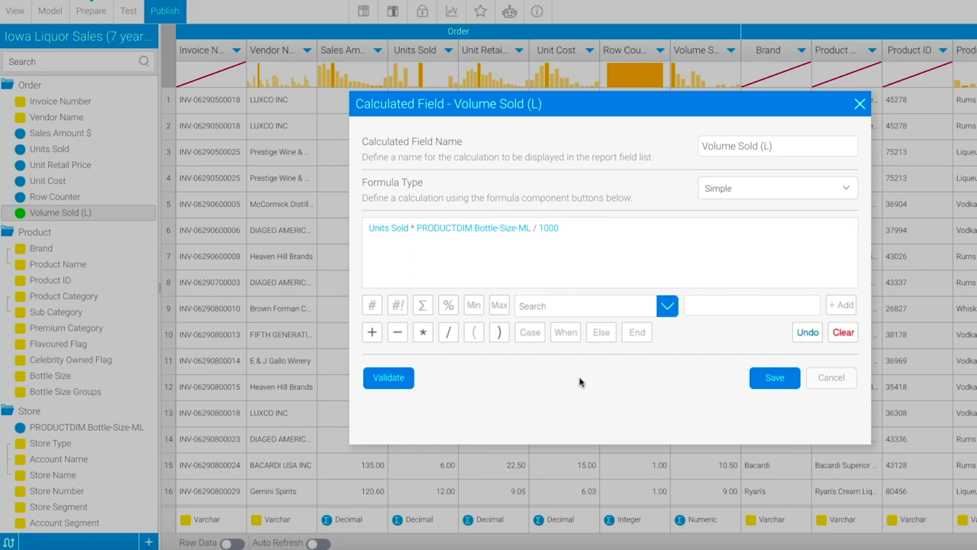
left_click(775, 377)
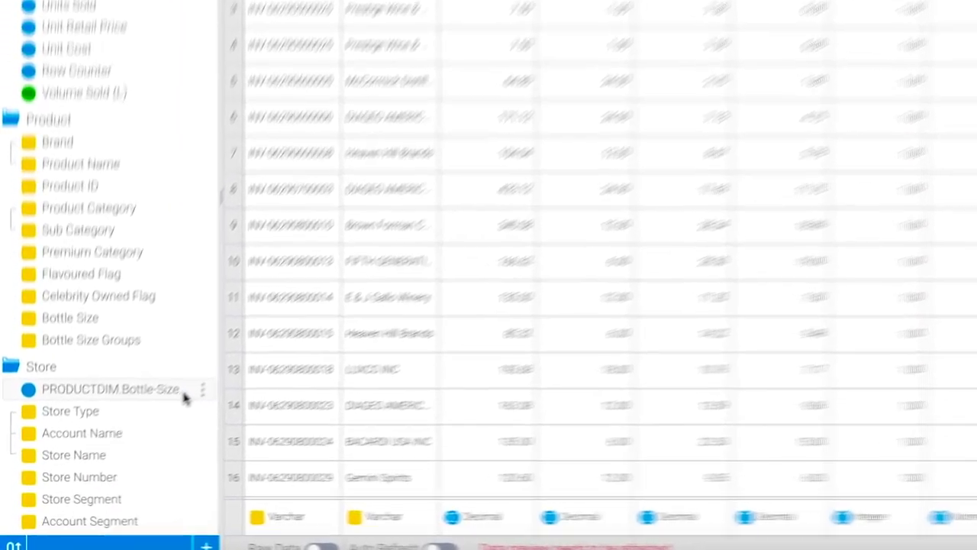
Rename the bottle-size field to 'Bottle Size ML' and move it into the Product folder
double_click(141, 427)
type("Bott")
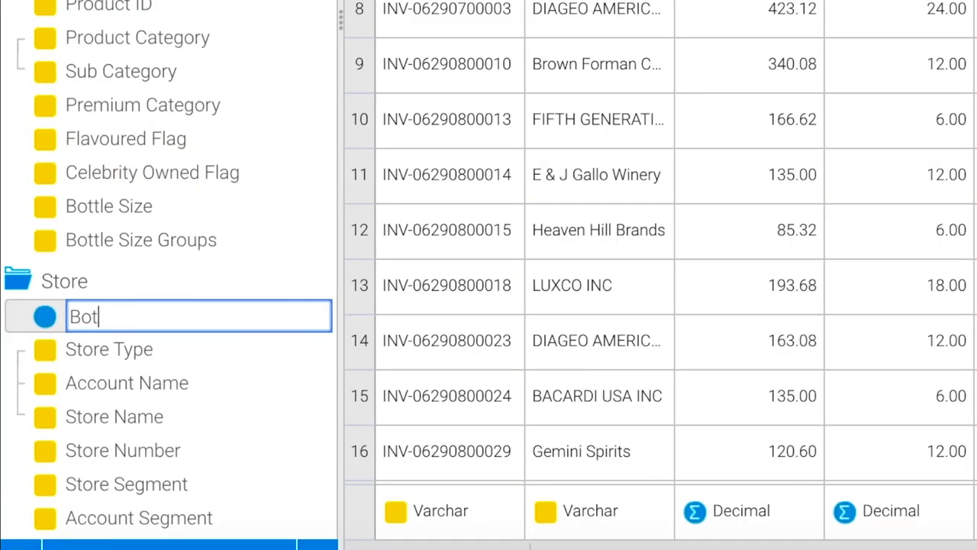
type("le Size ML")
key("Return")
left_click_drag(137, 322, 143, 200)
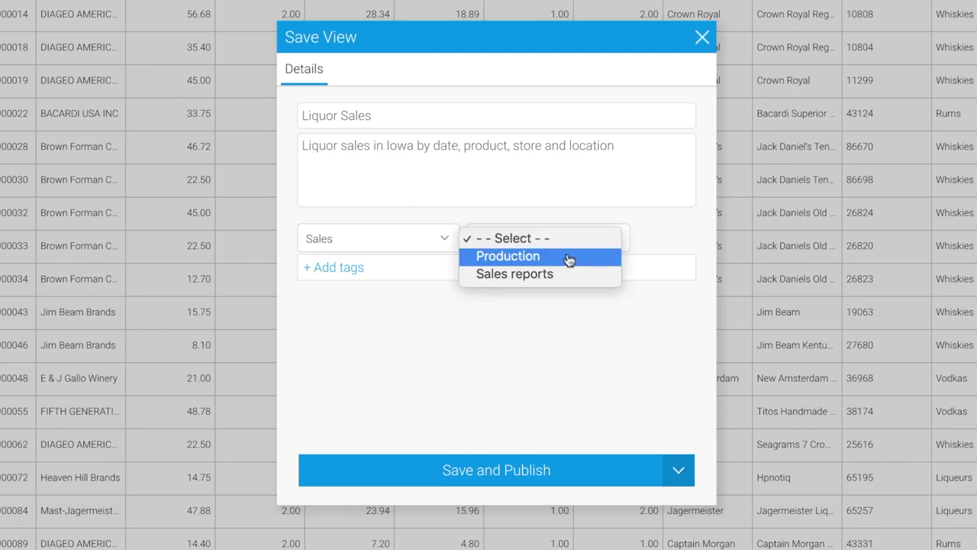
Choose the Production subfolder under Sales and enter the approval comment 'Added location data'
left_click(570, 257)
left_click(511, 305)
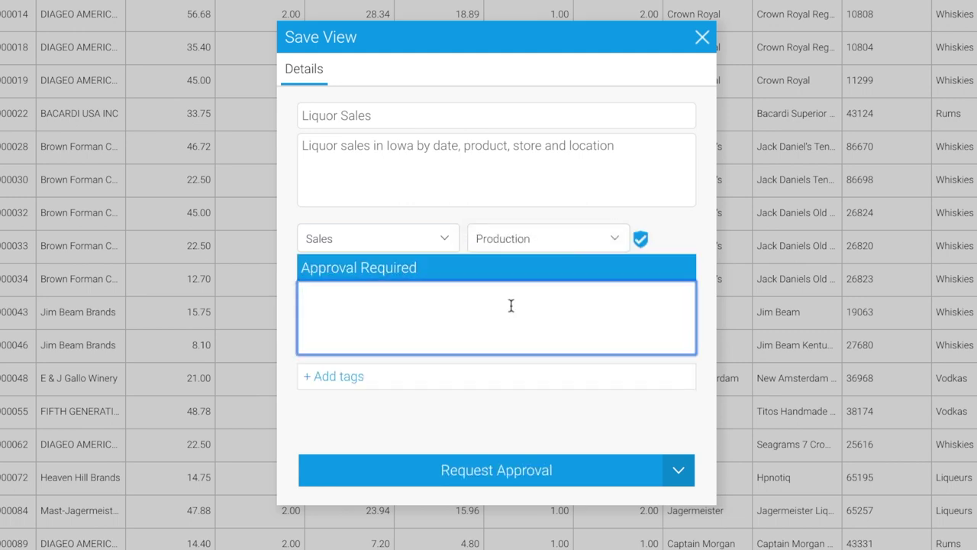
type("Aded loca")
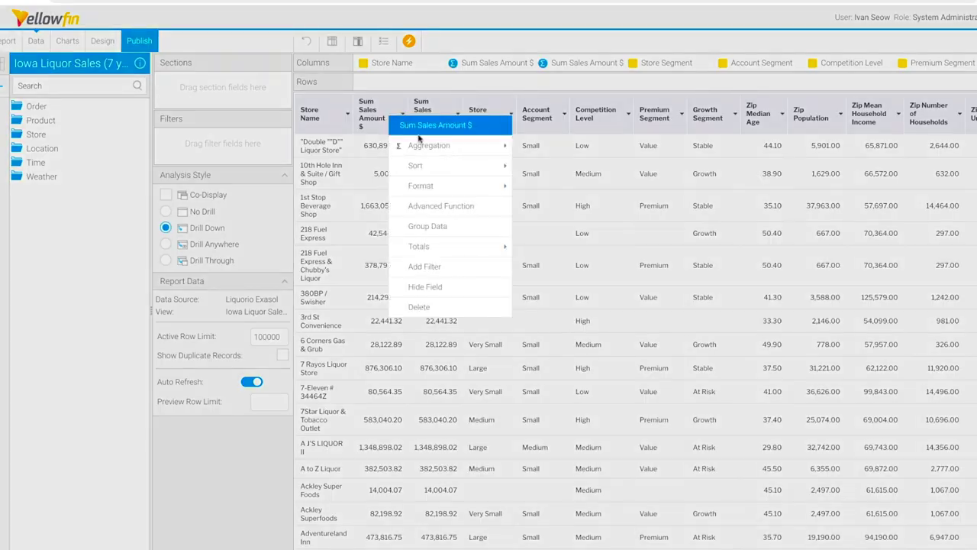
Apply the H2O Predictions (Numeric) advanced function to Sum Sales Amount $ and save it
left_click(495, 205)
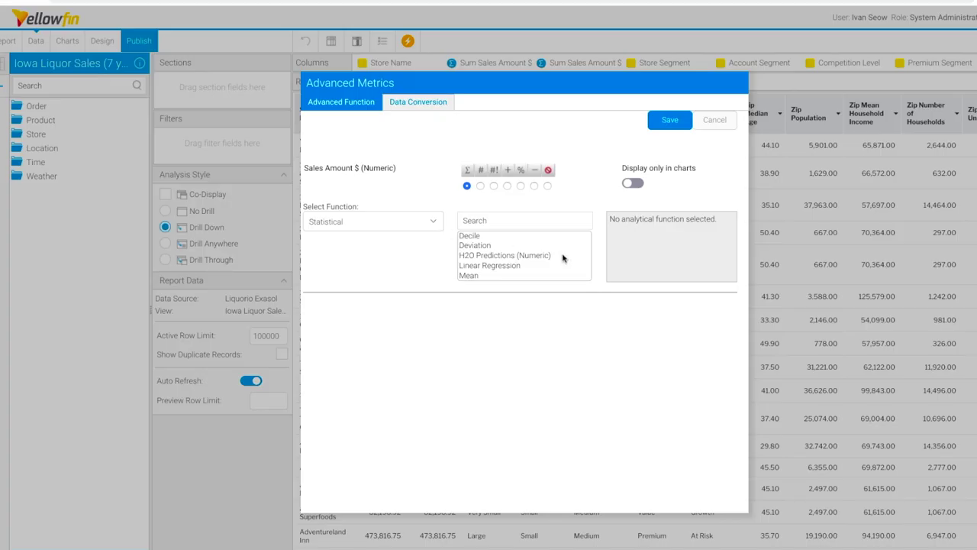
left_click(562, 258)
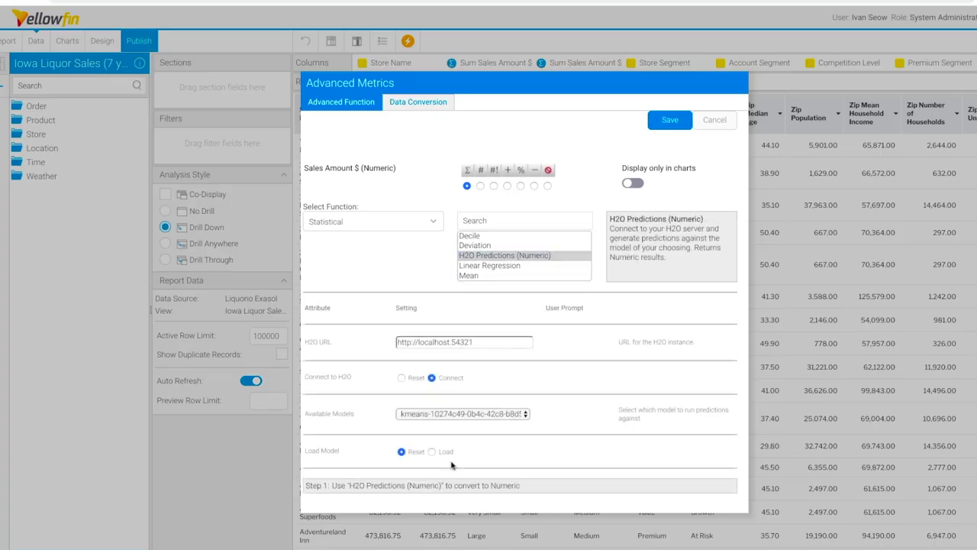
left_click(670, 121)
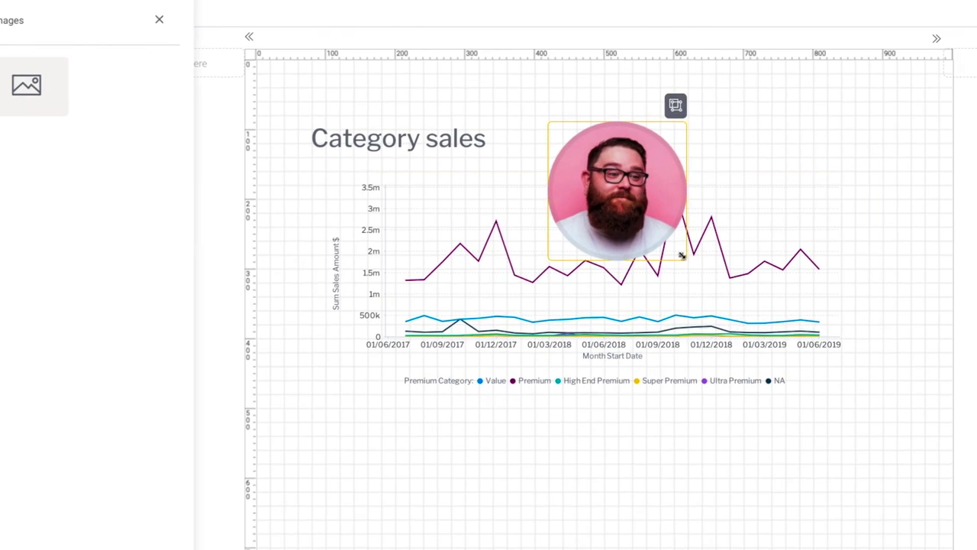
Shrink the circular presenter image by pulling its bottom-right corner inward
left_click_drag(676, 251, 615, 192)
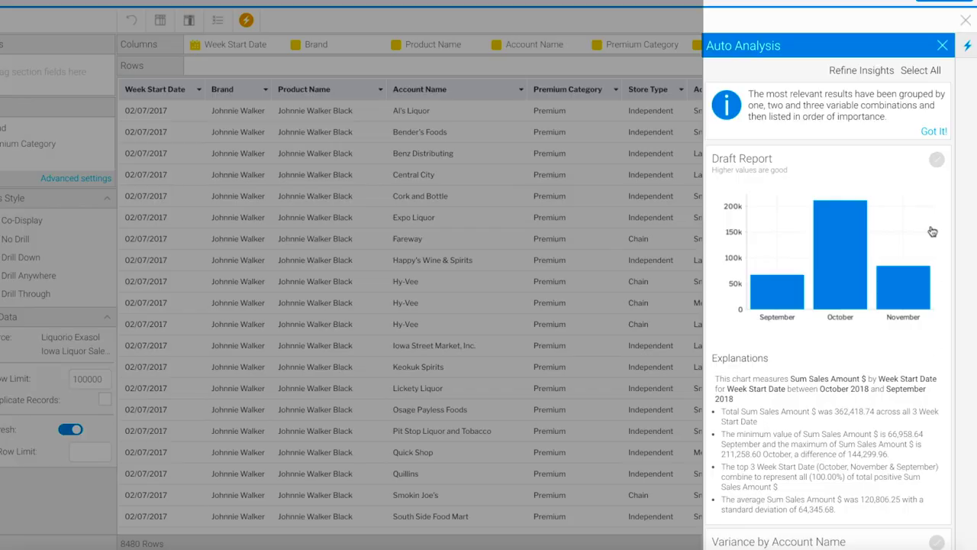
Scroll down through the Auto Analysis insights on Johnnie Walker sales
scroll(919, 456, "down", 5)
scroll(915, 468, "down", 3)
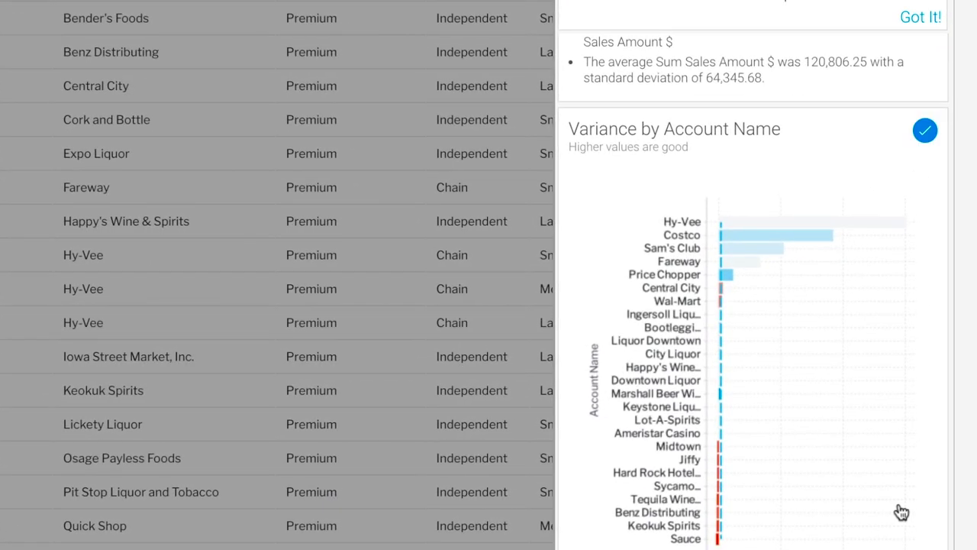
scroll(752, 290, "down", 3)
scroll(752, 290, "down", 2)
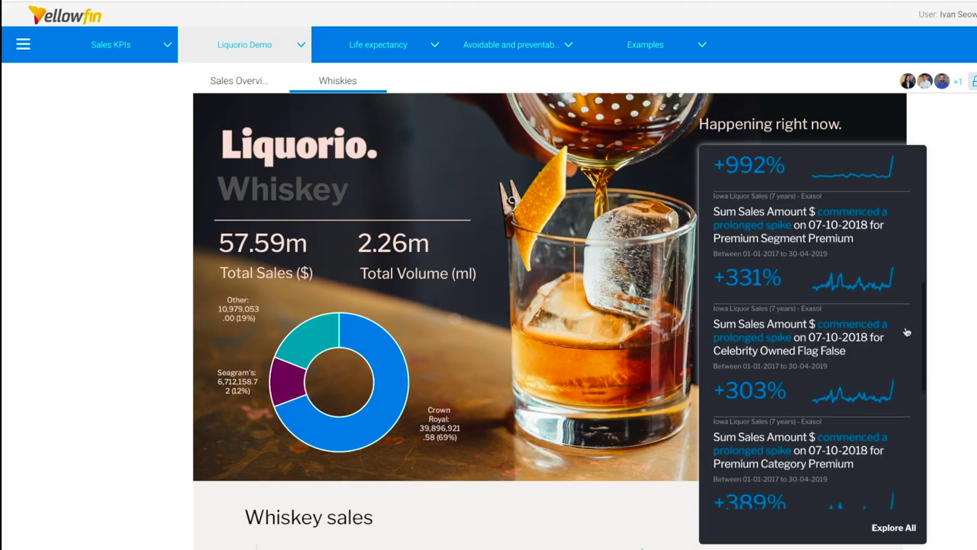
scroll(906, 331, "down", 2)
scroll(907, 332, "down", 1)
scroll(907, 331, "down", 1)
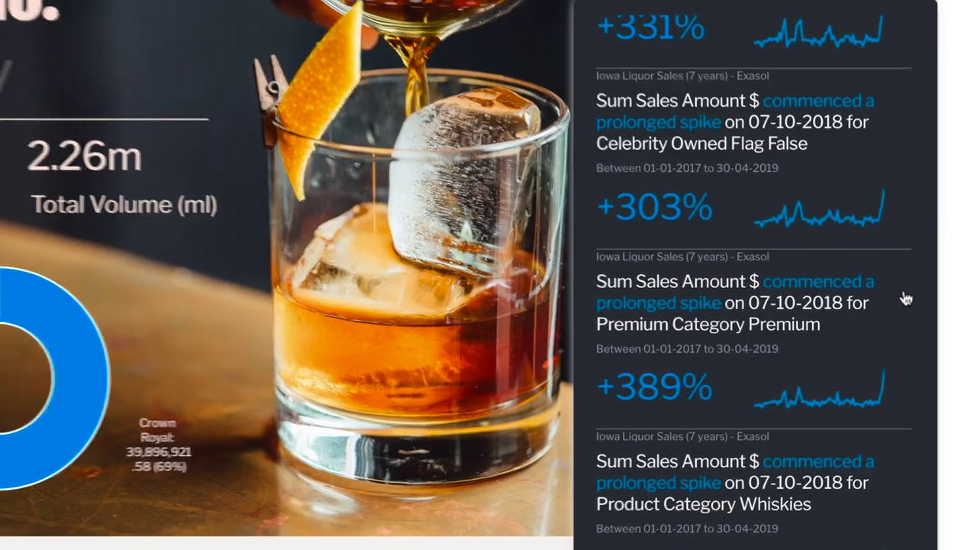